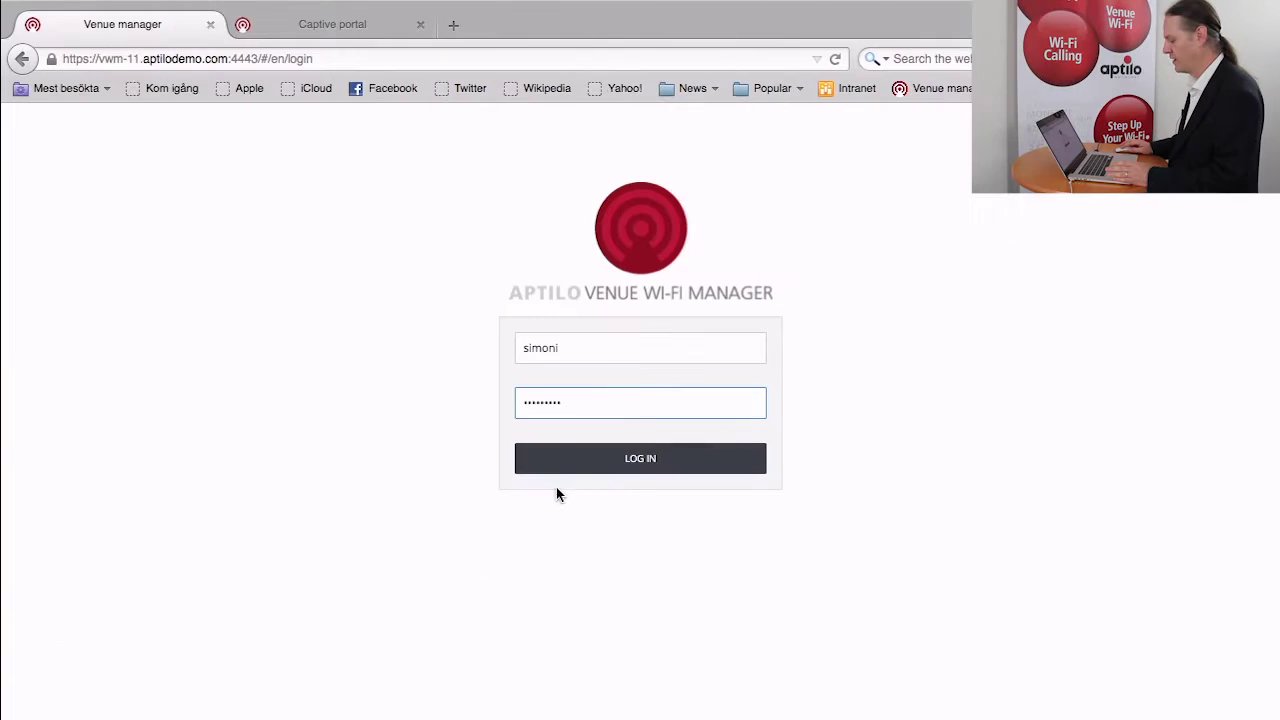
# Log in to the venue manager to open the Analytics dashboard
pyautogui.click(638, 470)
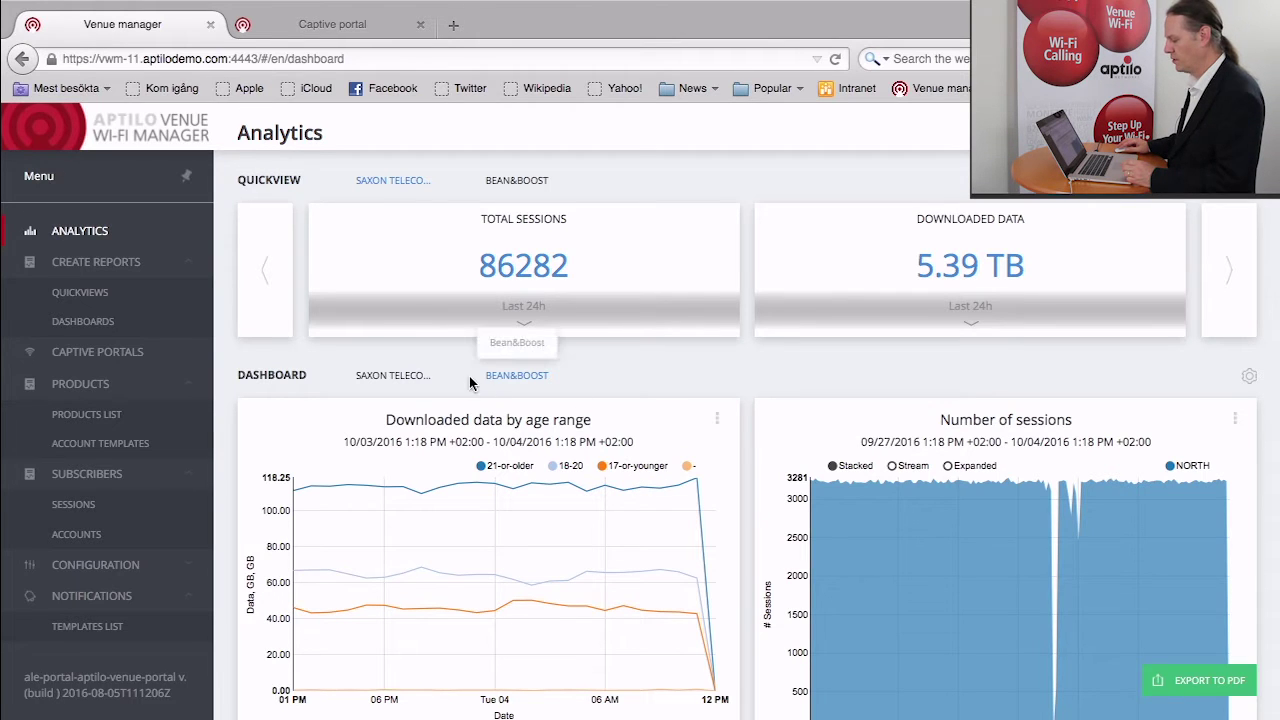
# Show the SAXON-TELECOM-1 dashboard and scroll through its charts
pyautogui.click(403, 382)
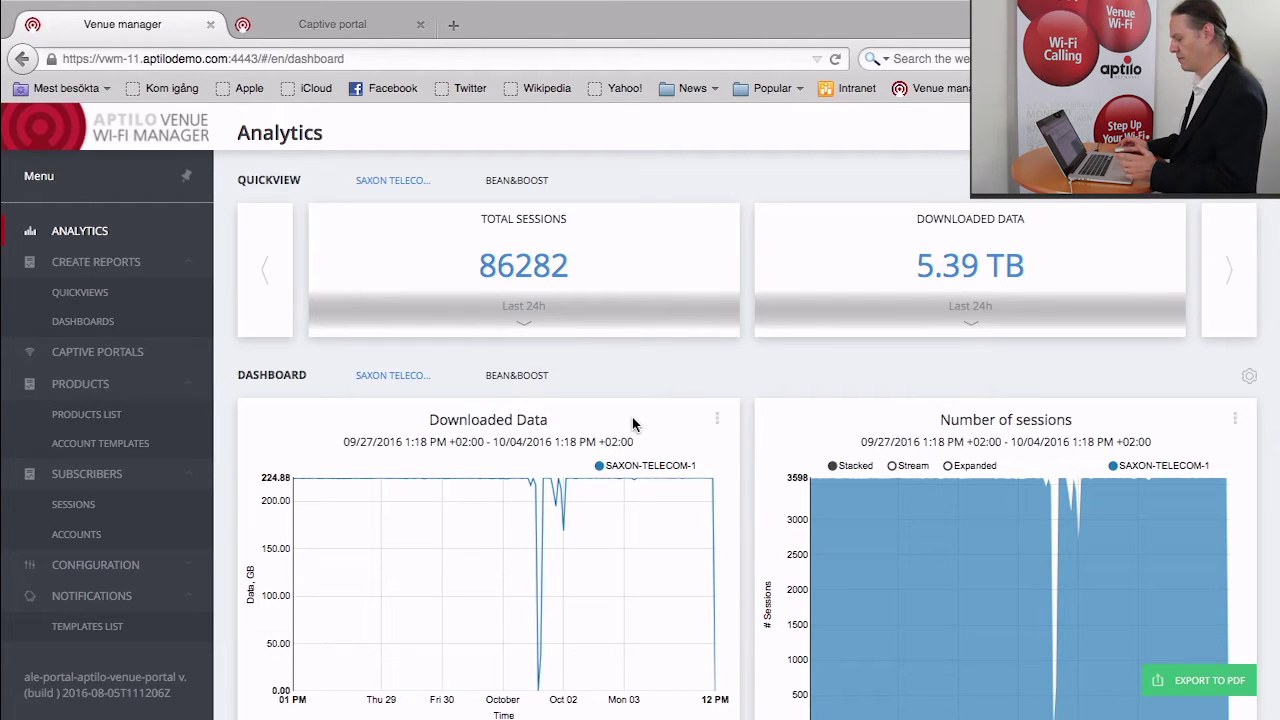
pyautogui.scroll(-3, 632, 419)
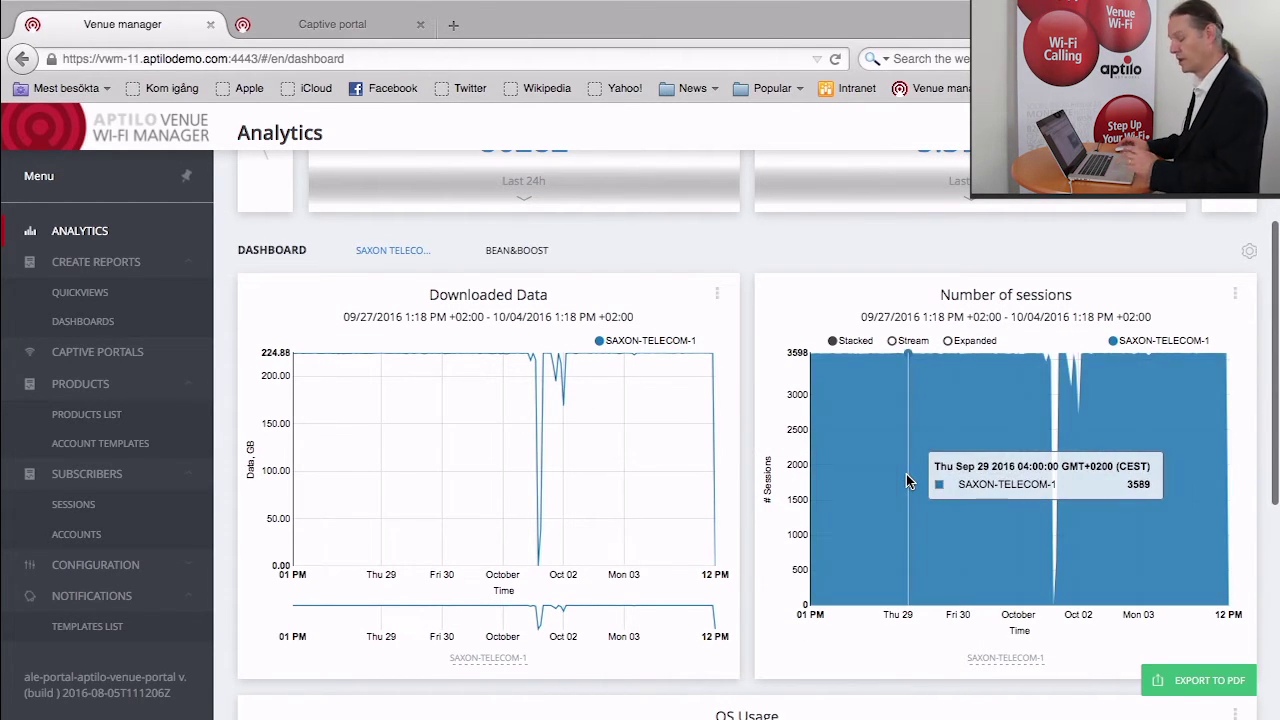
pyautogui.scroll(-5, 909, 475)
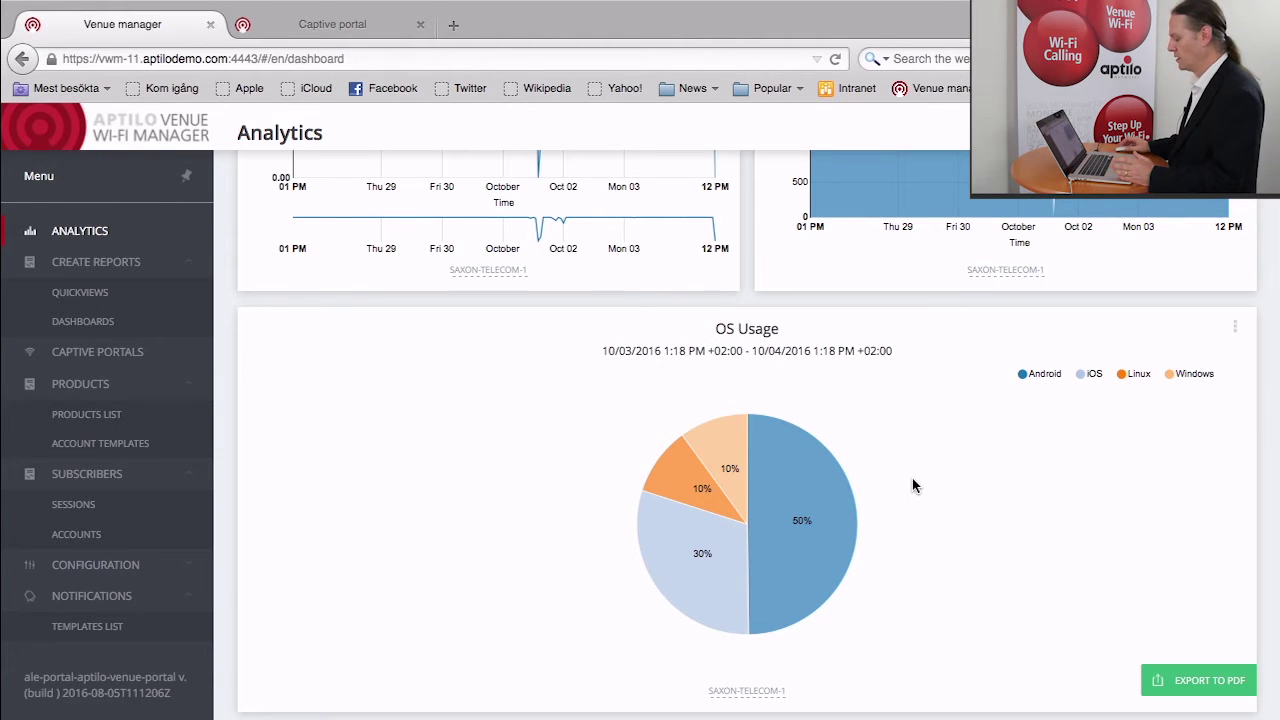
pyautogui.scroll(4, 912, 478)
# Narrow the Downloaded Data chart to 04 AM to 05 AM on Oct 02
pyautogui.moveTo(493, 442)
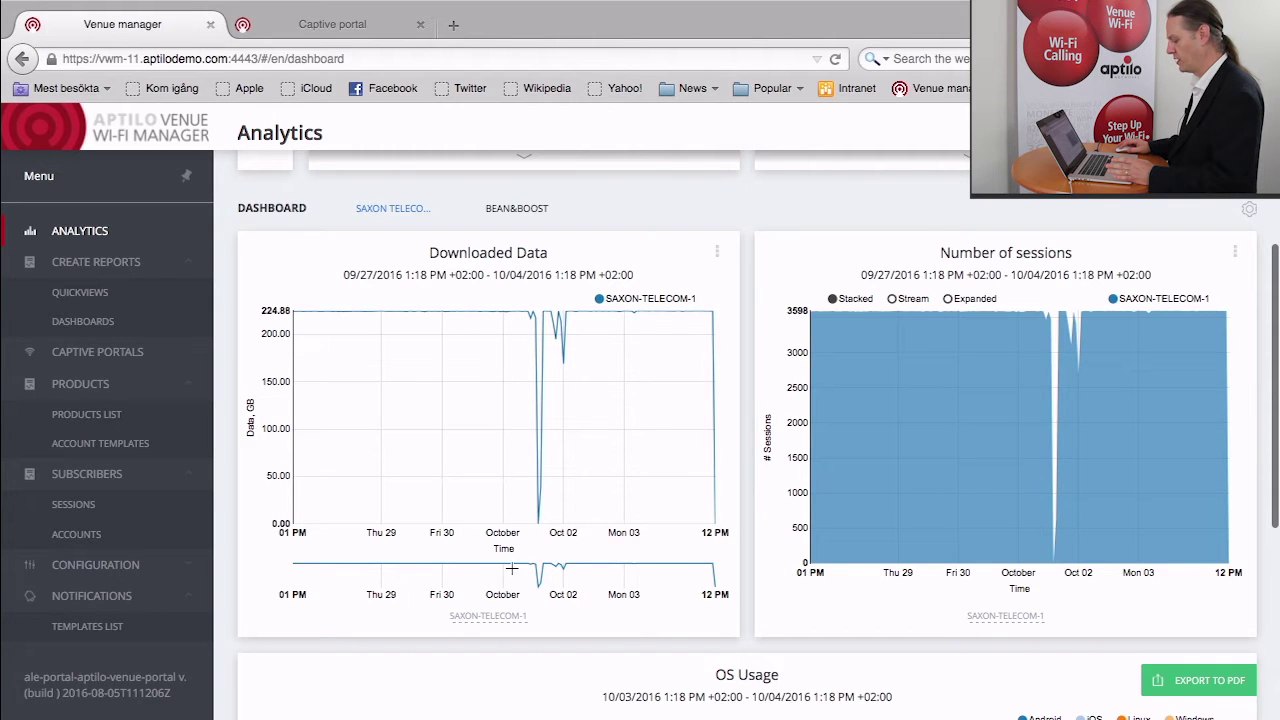
pyautogui.moveTo(514, 584); pyautogui.dragTo(554, 578)
pyautogui.scroll(-3, 563, 568)
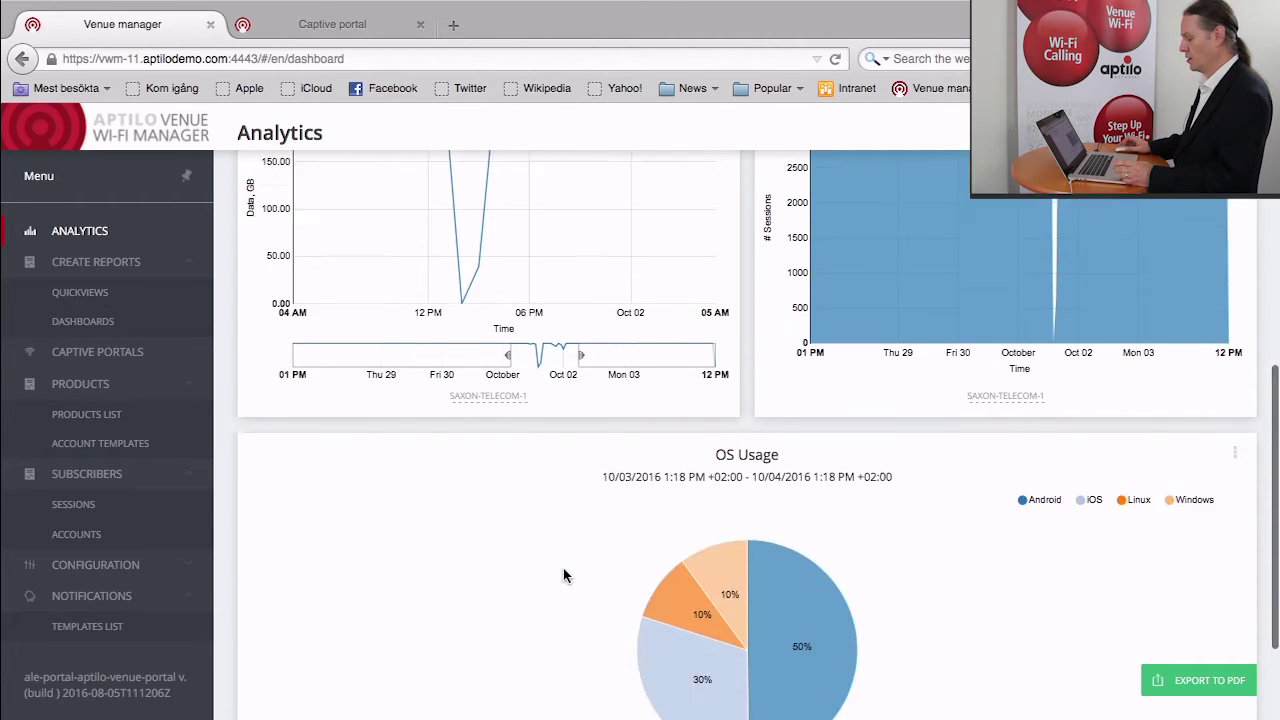
pyautogui.scroll(5, 563, 566)
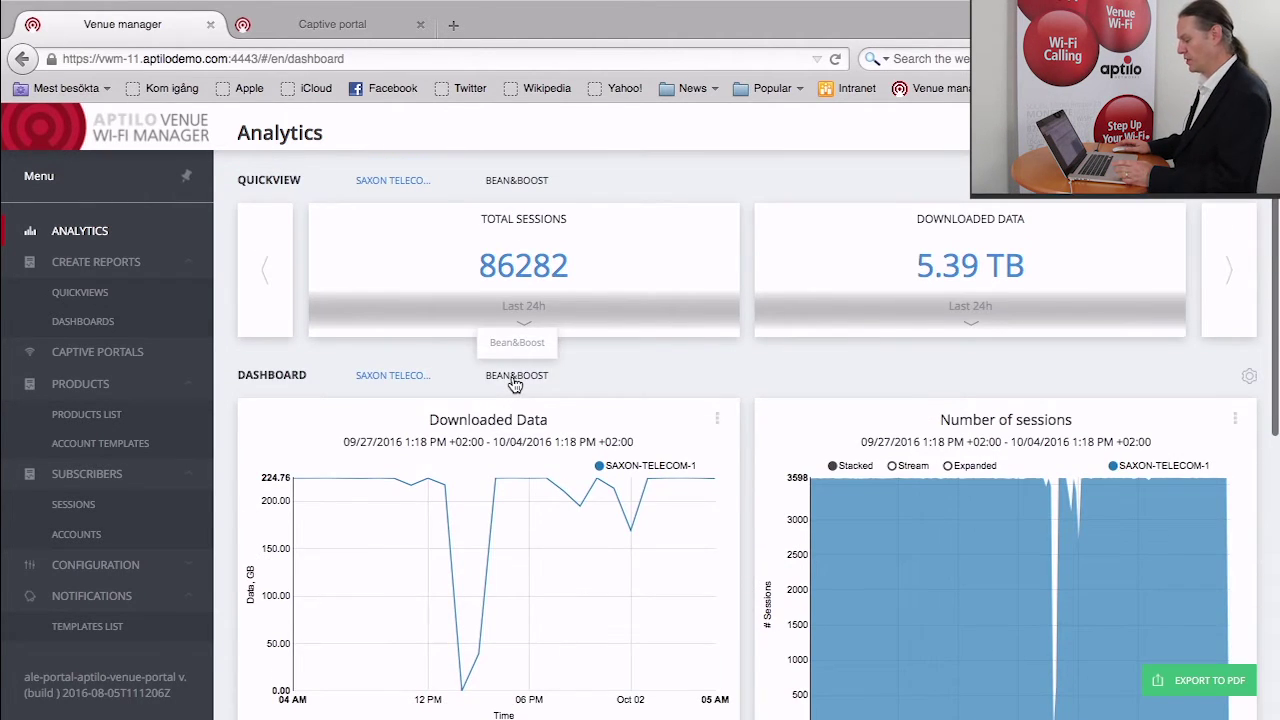
# Show the BEAN&BOOST dashboard and review its downloaded-data-by-age-range and sessions charts
pyautogui.click(512, 375)
pyautogui.moveTo(552, 510)
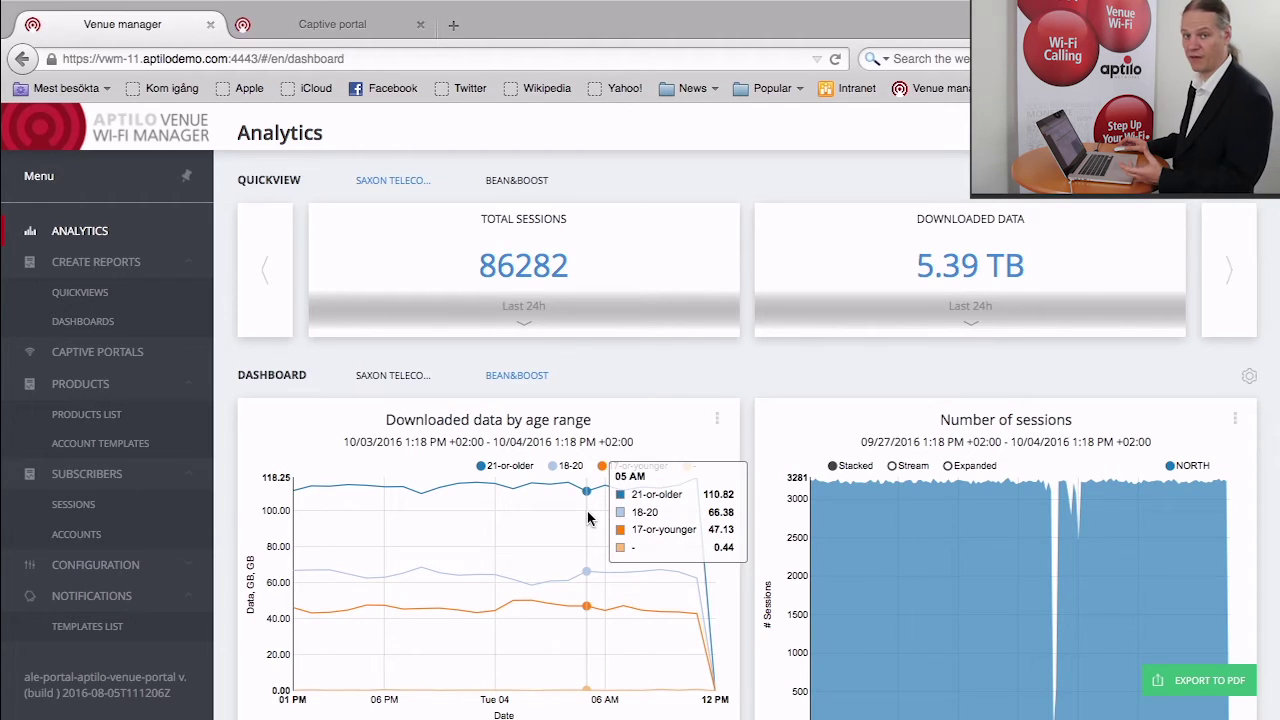
pyautogui.scroll(-3, 596, 517)
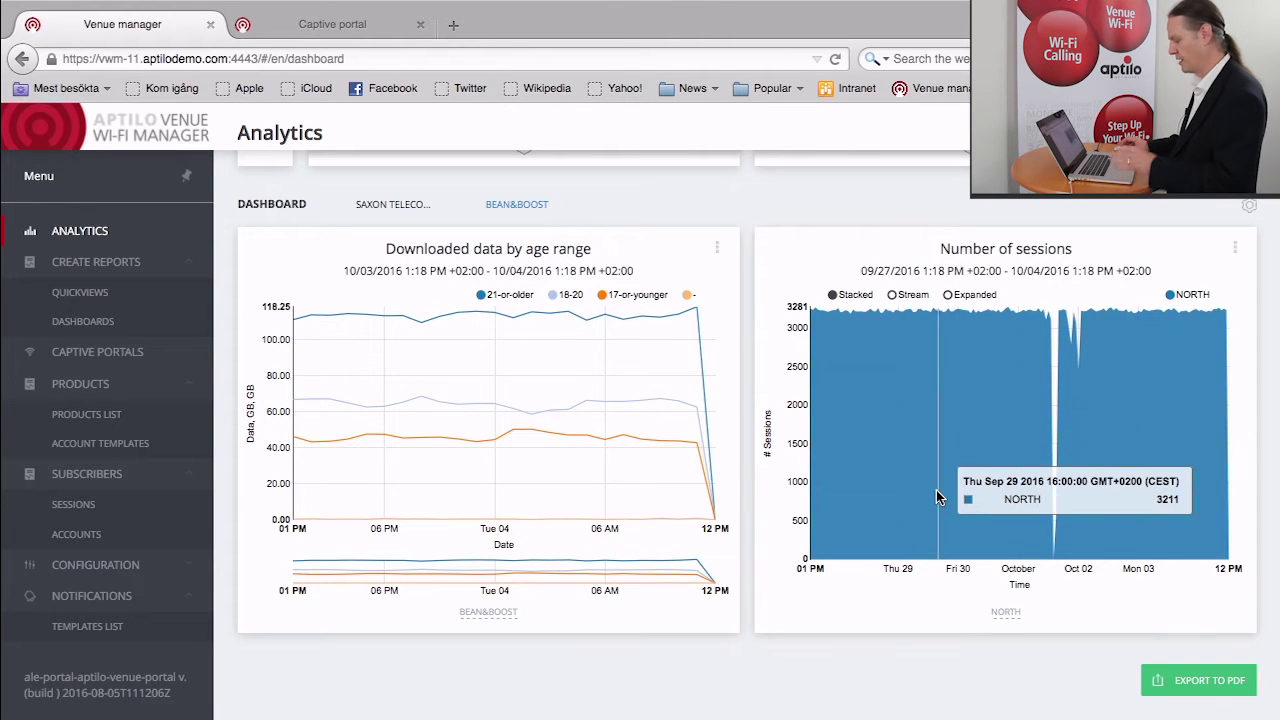
pyautogui.scroll(-1, 936, 490)
pyautogui.scroll(-1, 935, 490)
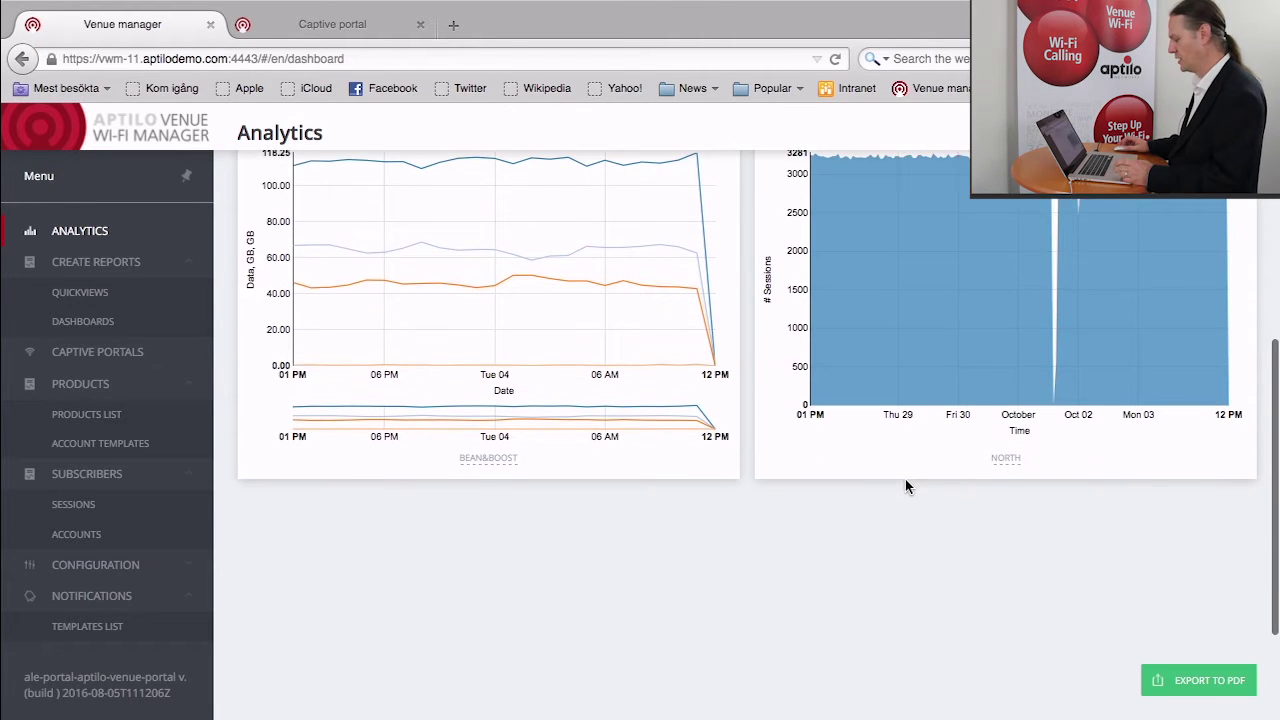
pyautogui.scroll(3, 905, 480)
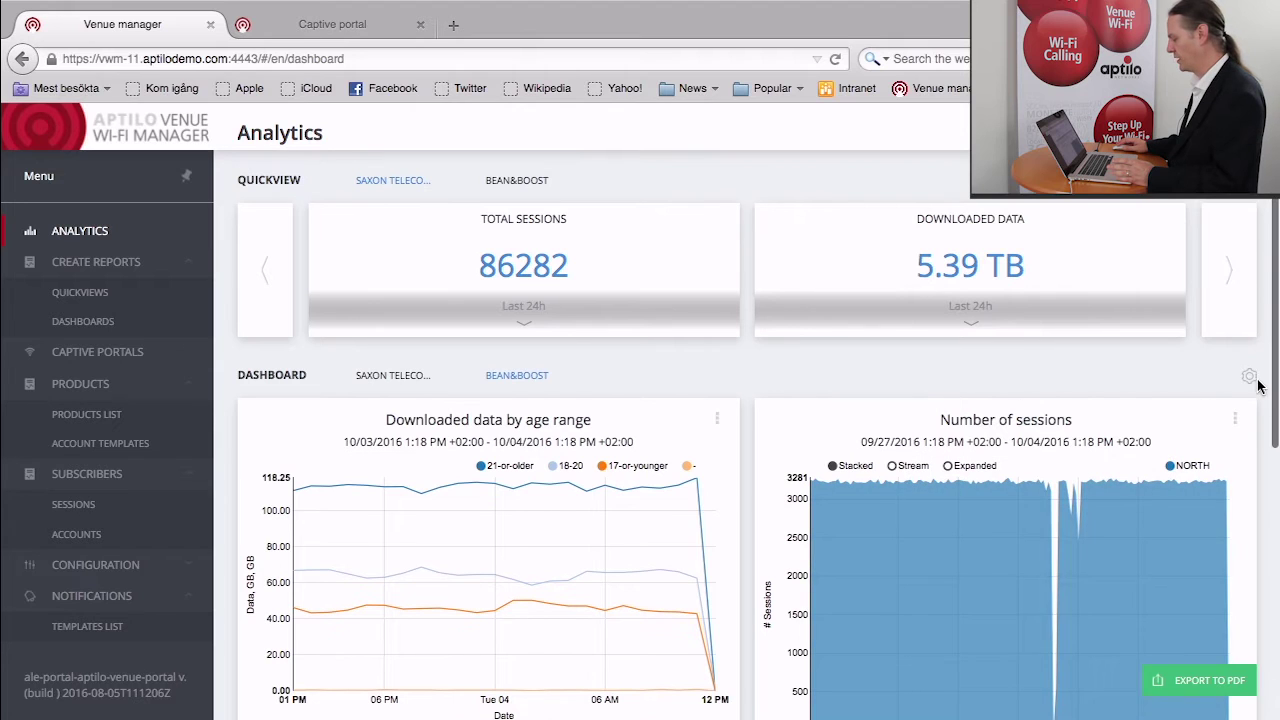
# Start a new Bean&Boost dashboard report using the Visitors by gender pie tile
pyautogui.click(1250, 378)
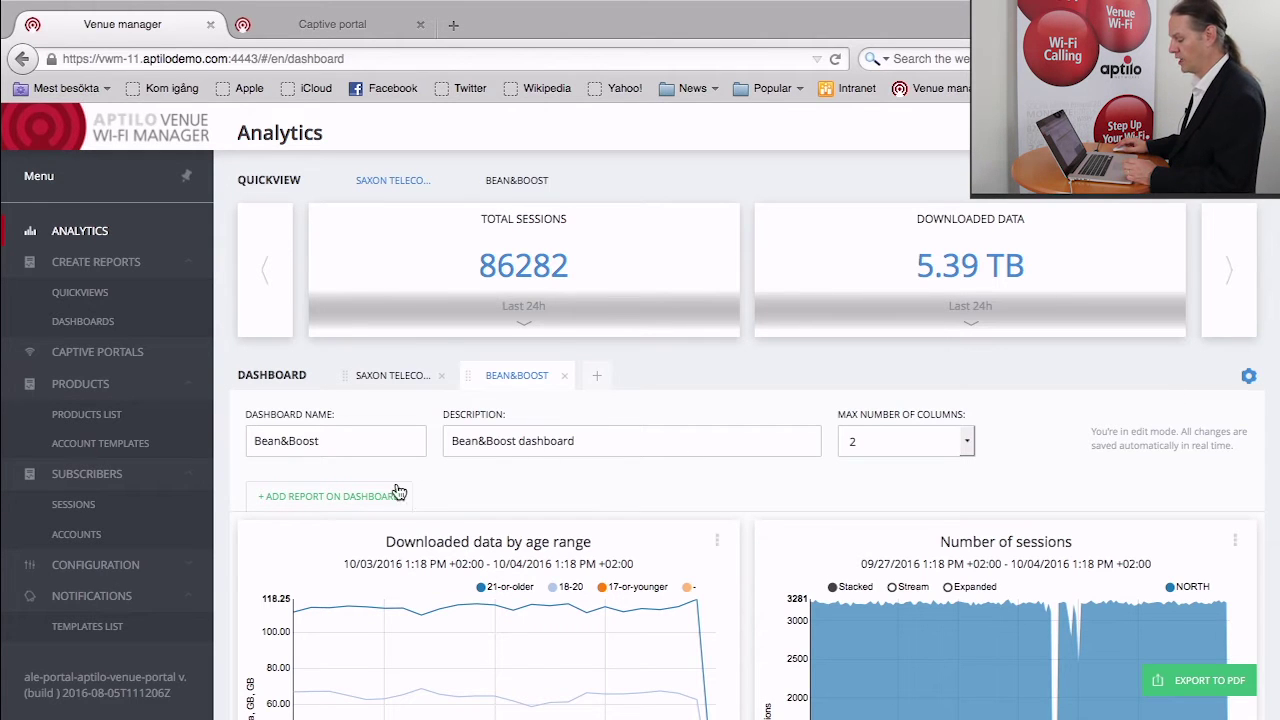
pyautogui.click(282, 497)
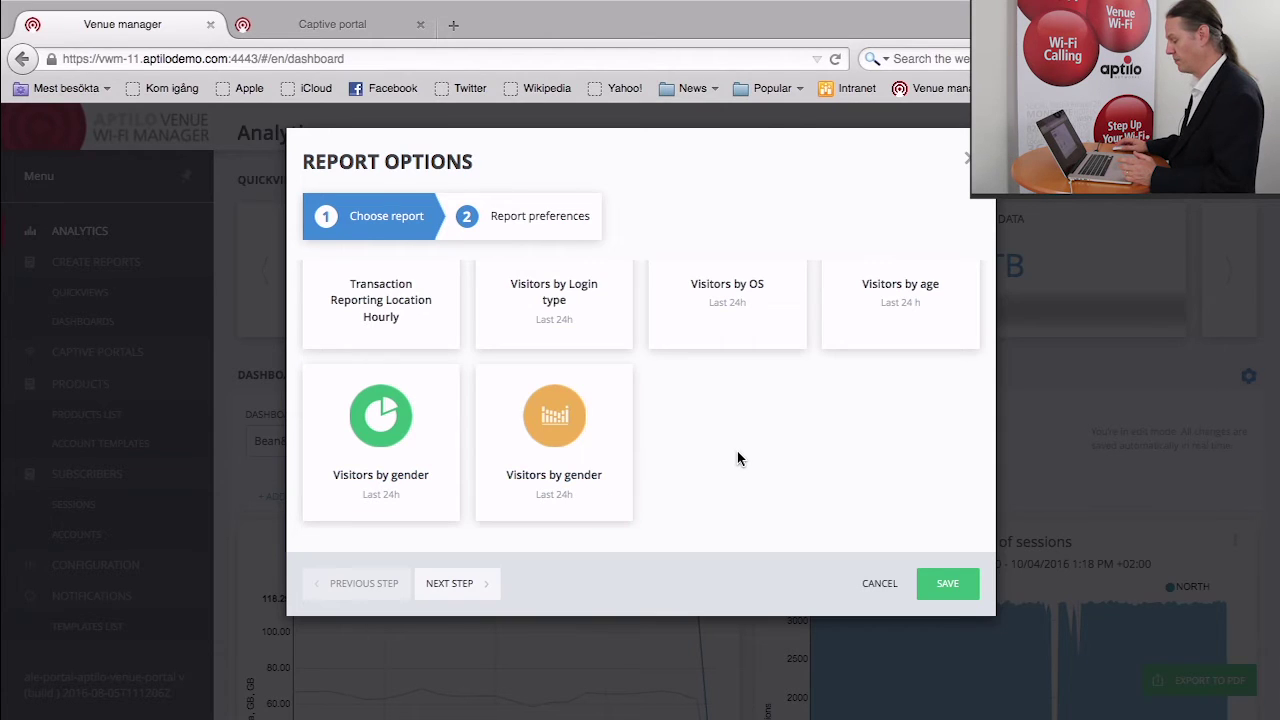
pyautogui.scroll(5, 738, 456)
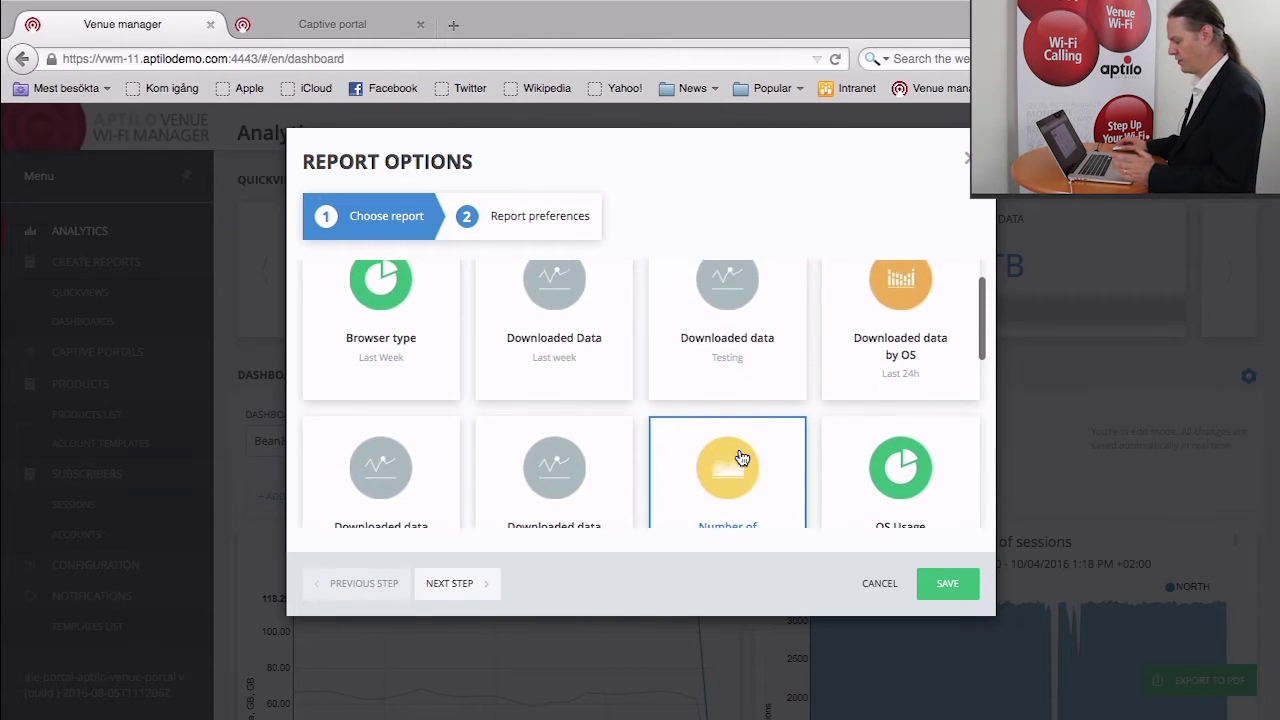
pyautogui.scroll(-5, 741, 457)
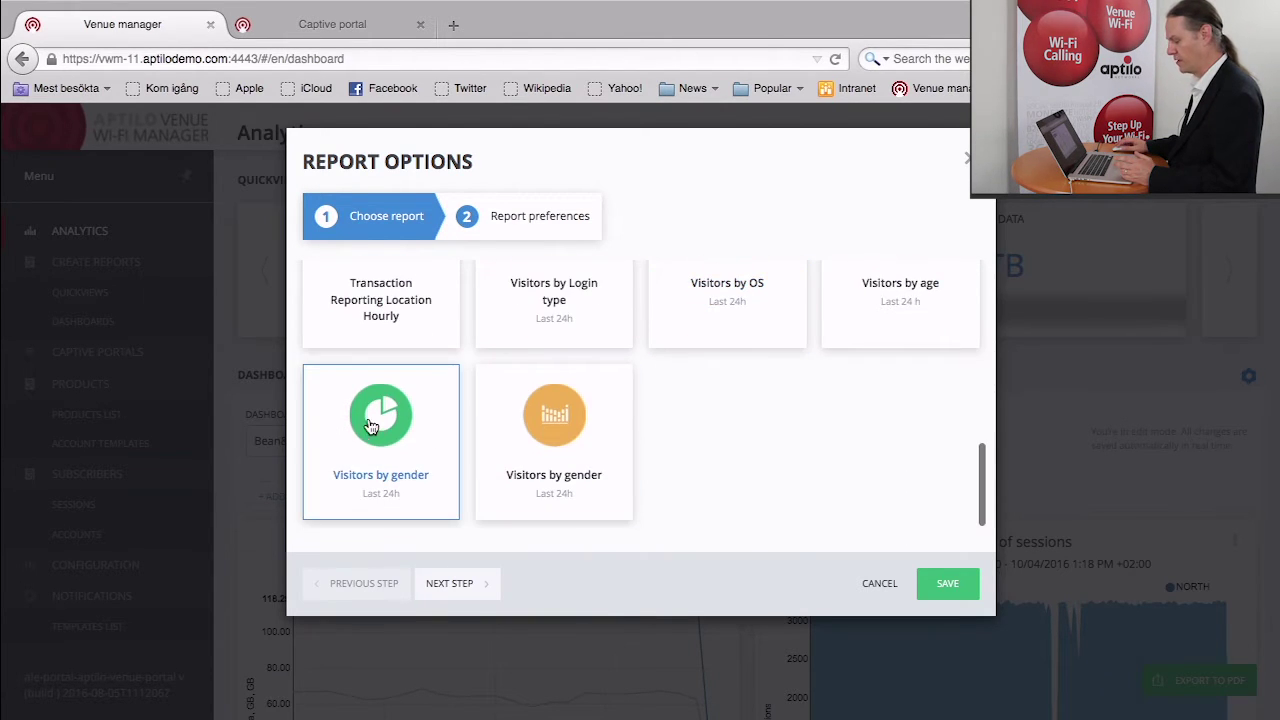
pyautogui.click(370, 428)
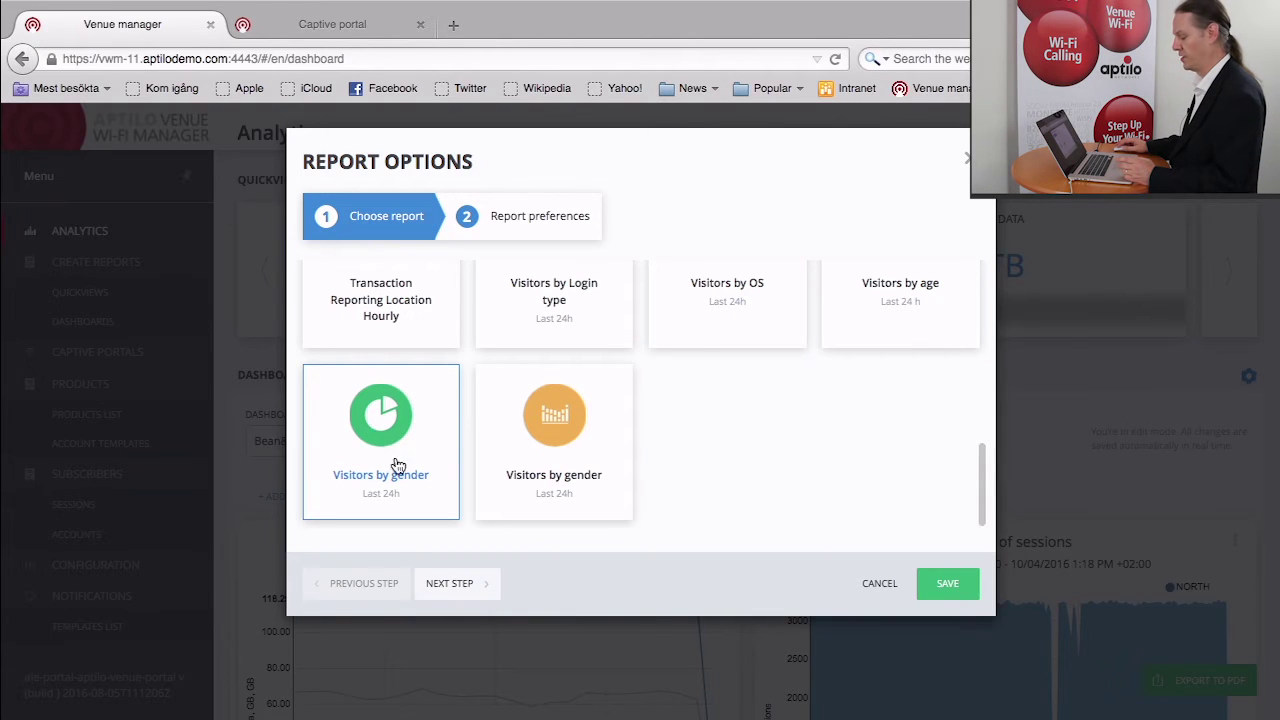
# Limit the Visitors by gender report to the BEAN&BOOST zone
pyautogui.click(452, 584)
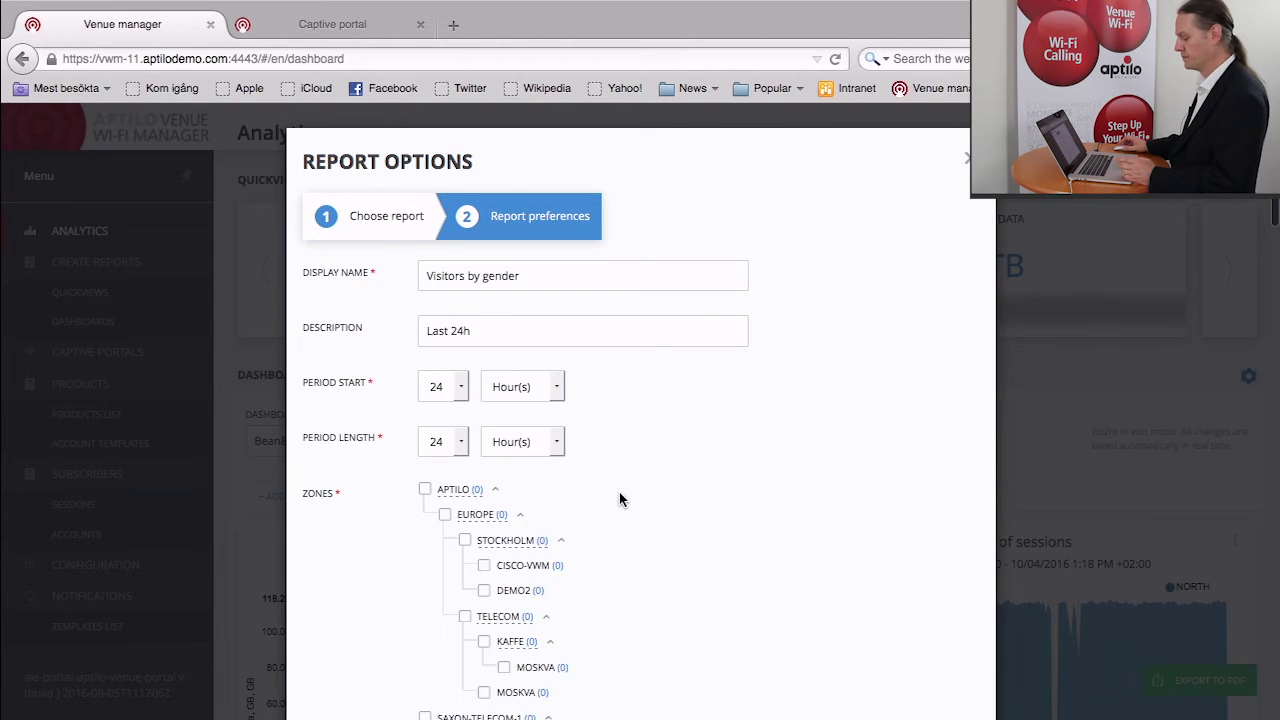
pyautogui.scroll(-5, 628, 500)
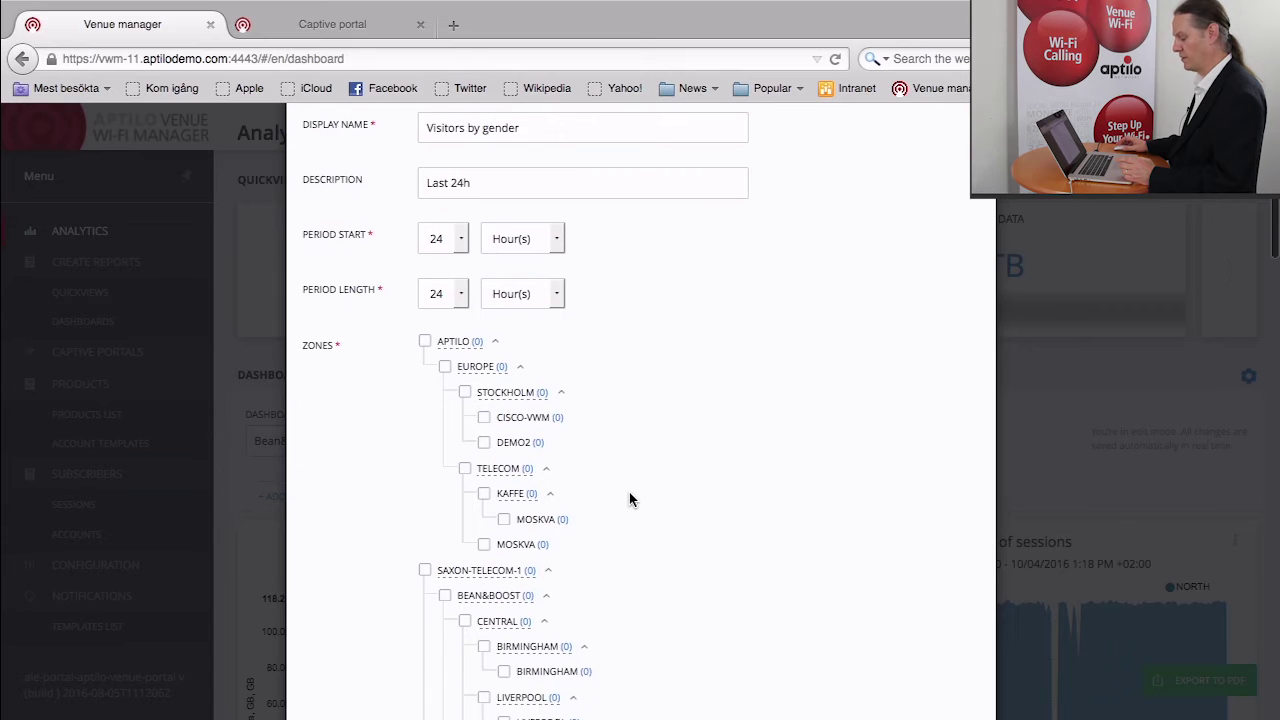
pyautogui.scroll(-2, 630, 497)
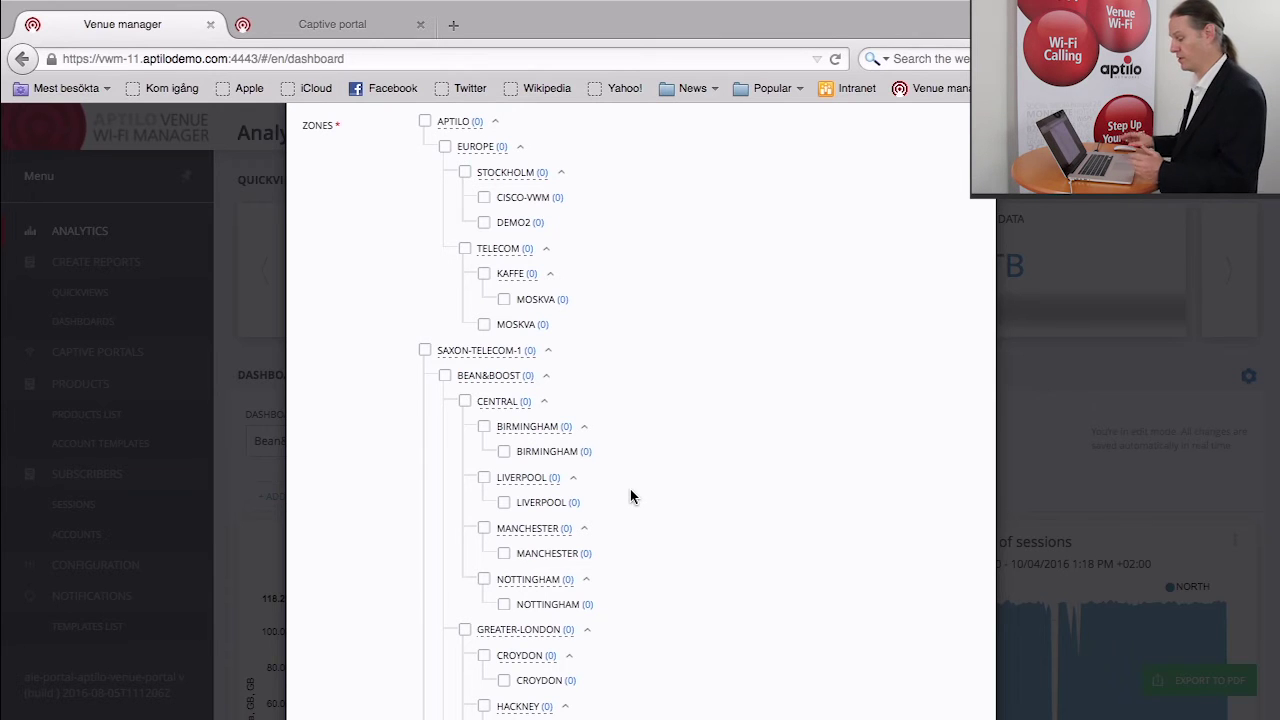
pyautogui.scroll(-1, 654, 538)
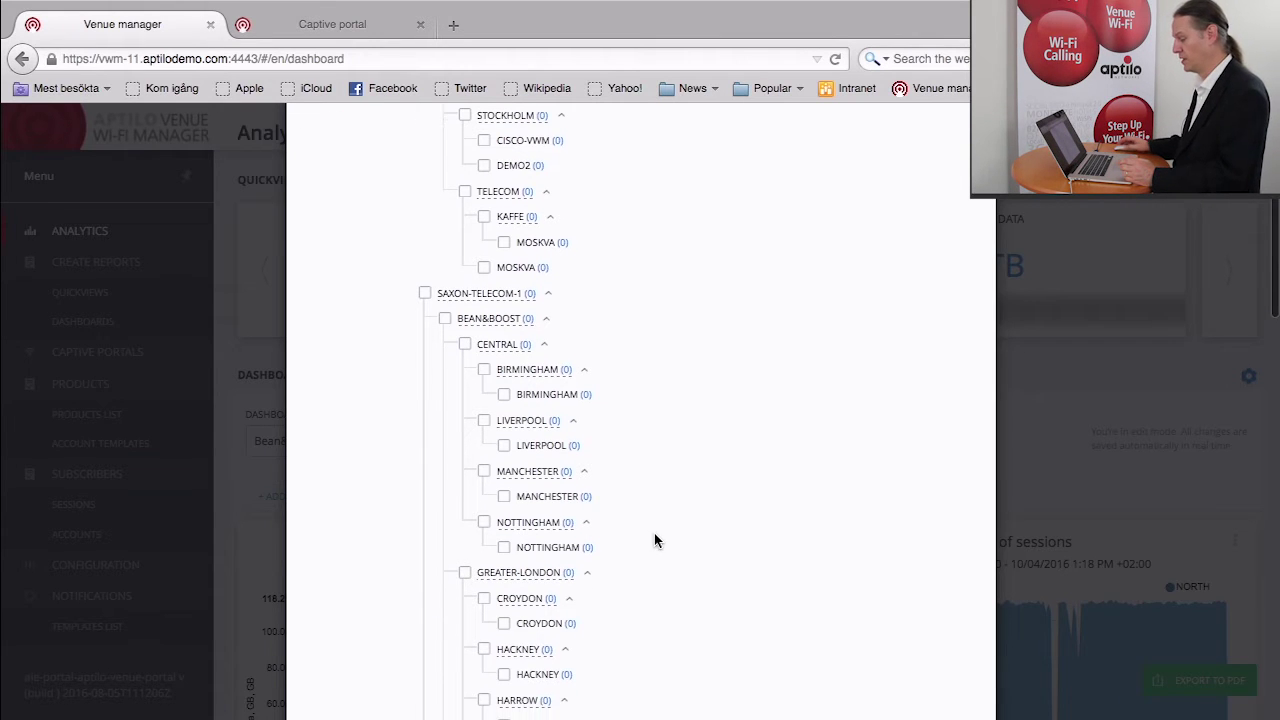
pyautogui.click(445, 329)
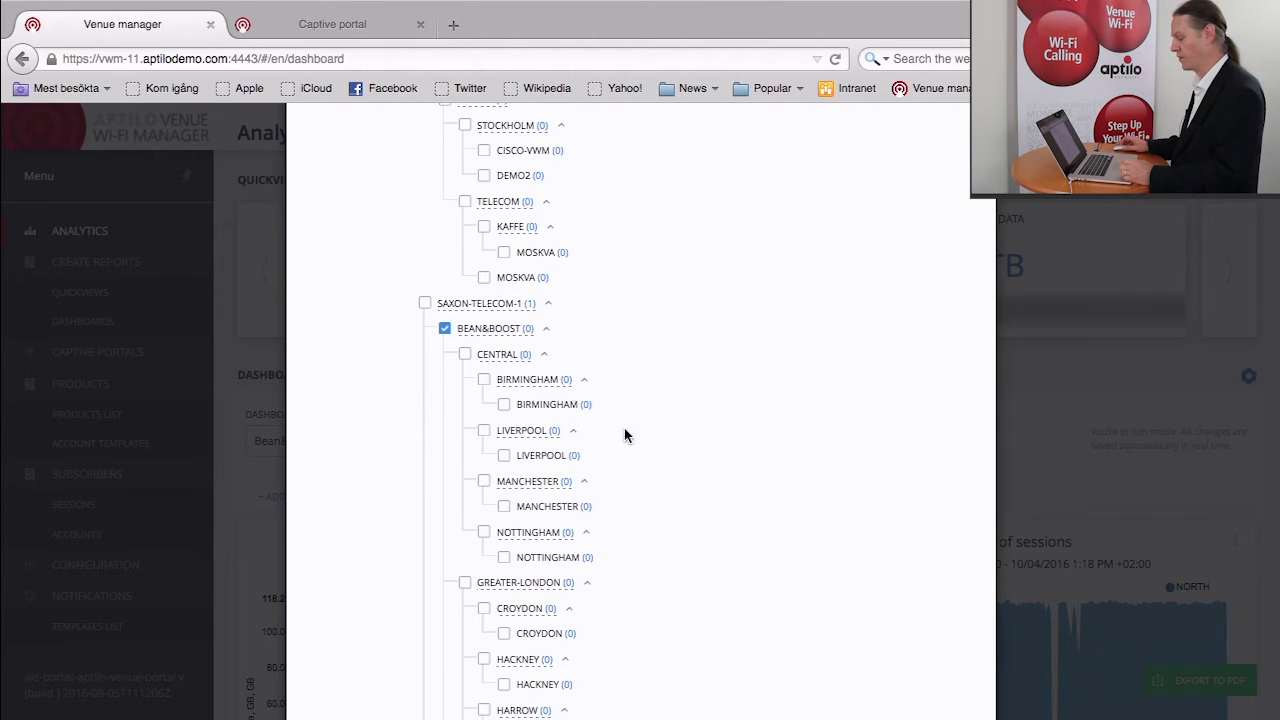
# Save the report and check the pie chart: 56% male, 41% female, 3% unknown
pyautogui.scroll(-5, 637, 455)
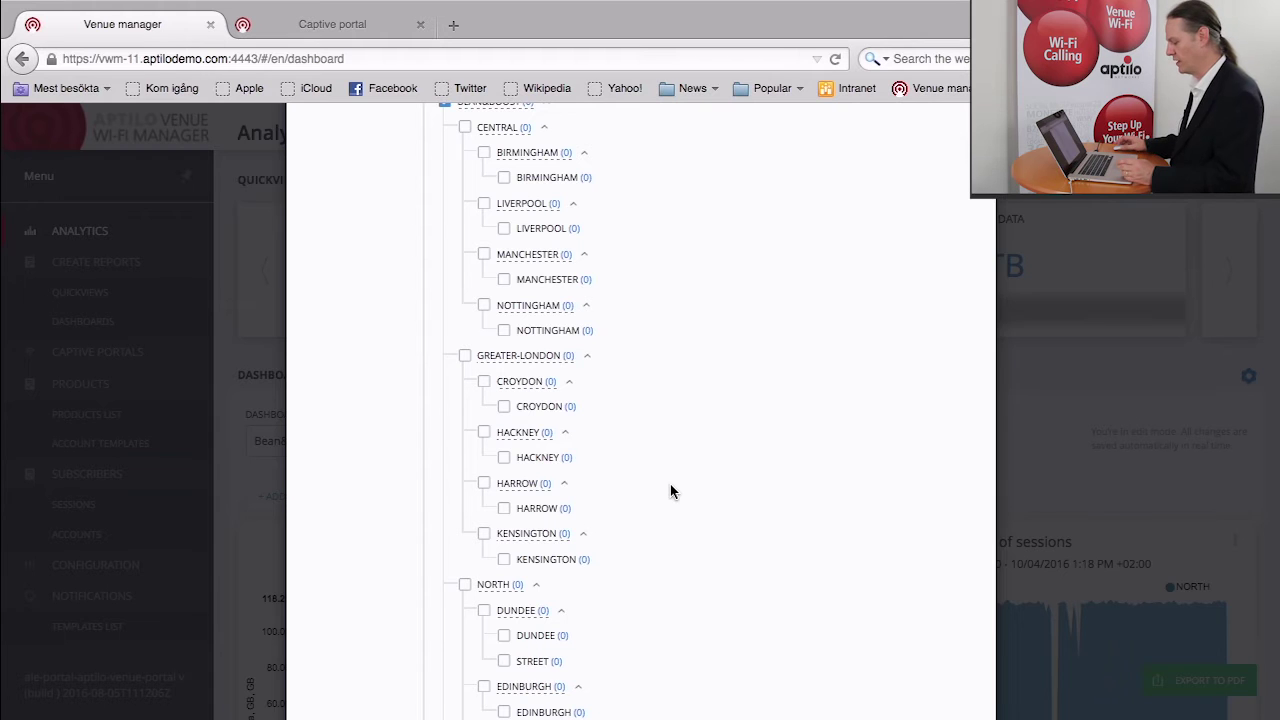
pyautogui.scroll(-10, 670, 491)
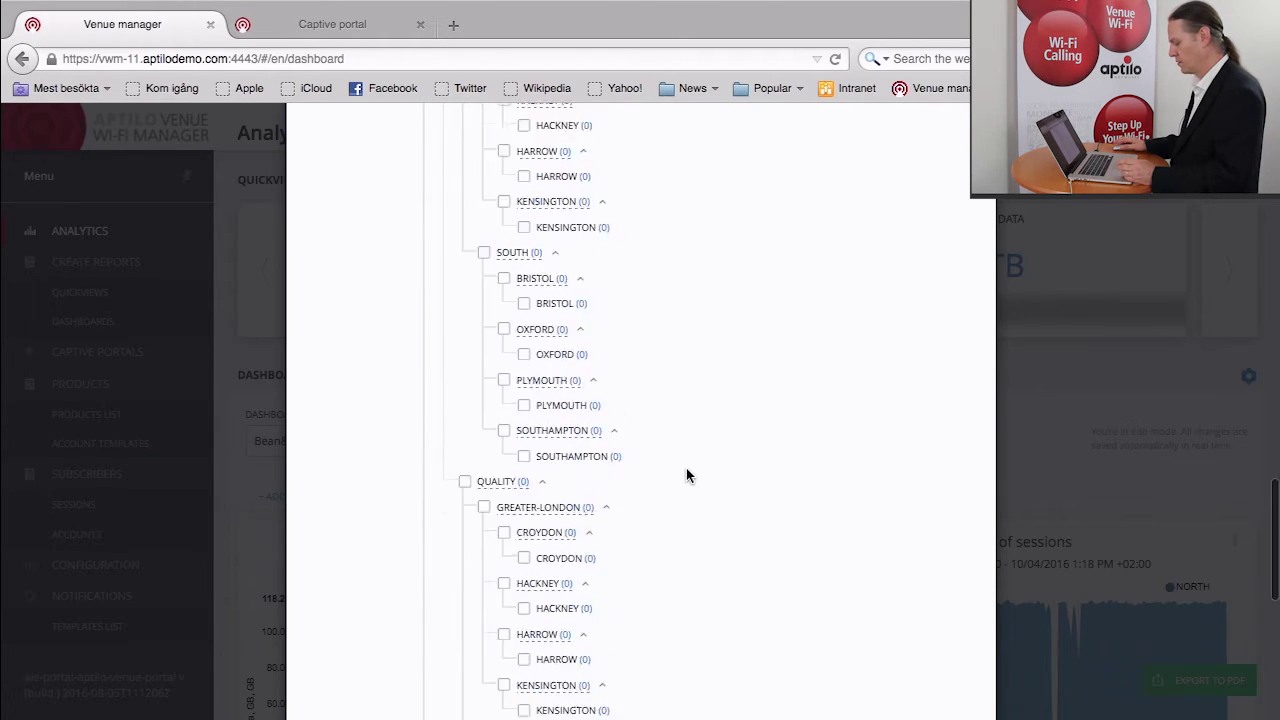
pyautogui.scroll(-5, 686, 476)
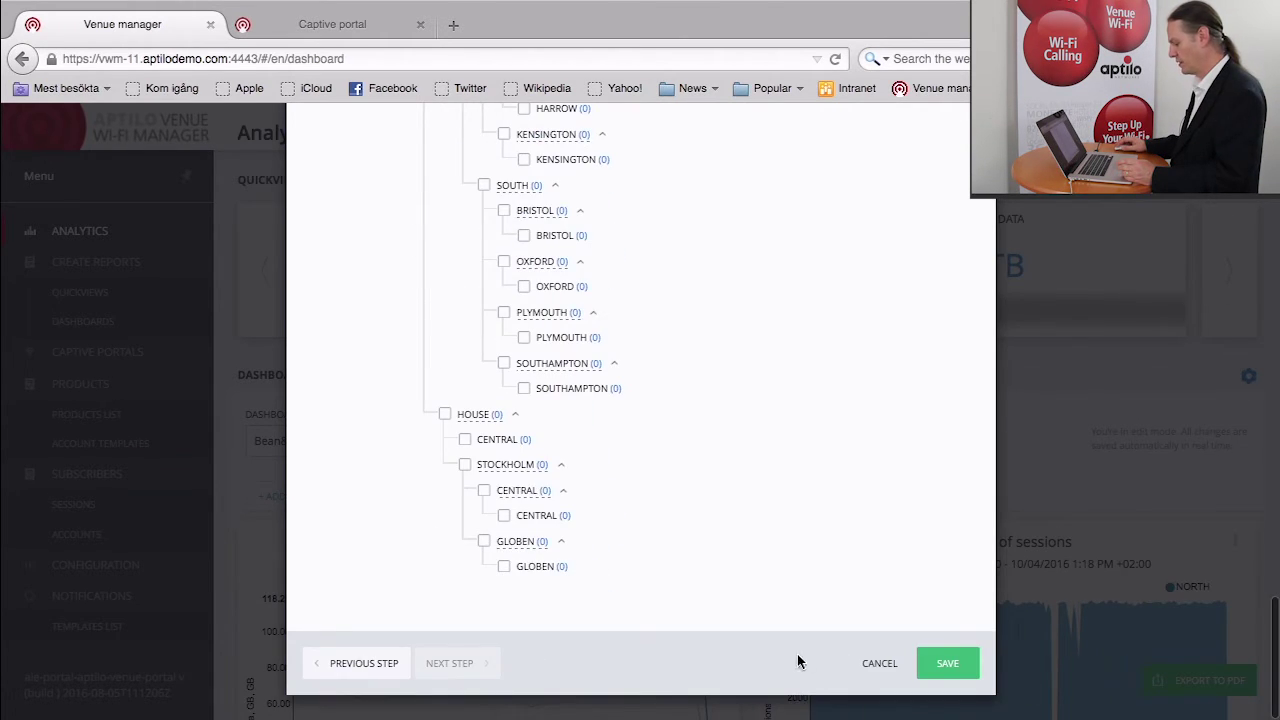
pyautogui.click(945, 663)
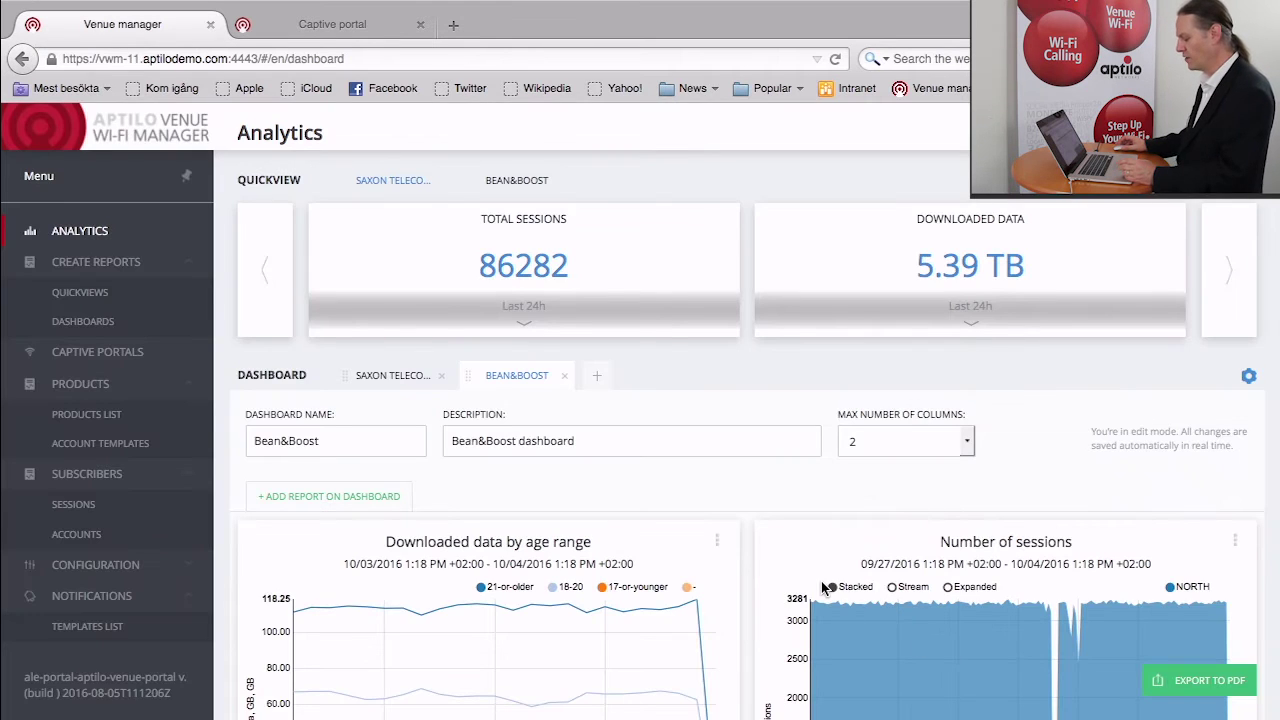
pyautogui.scroll(-10, 824, 584)
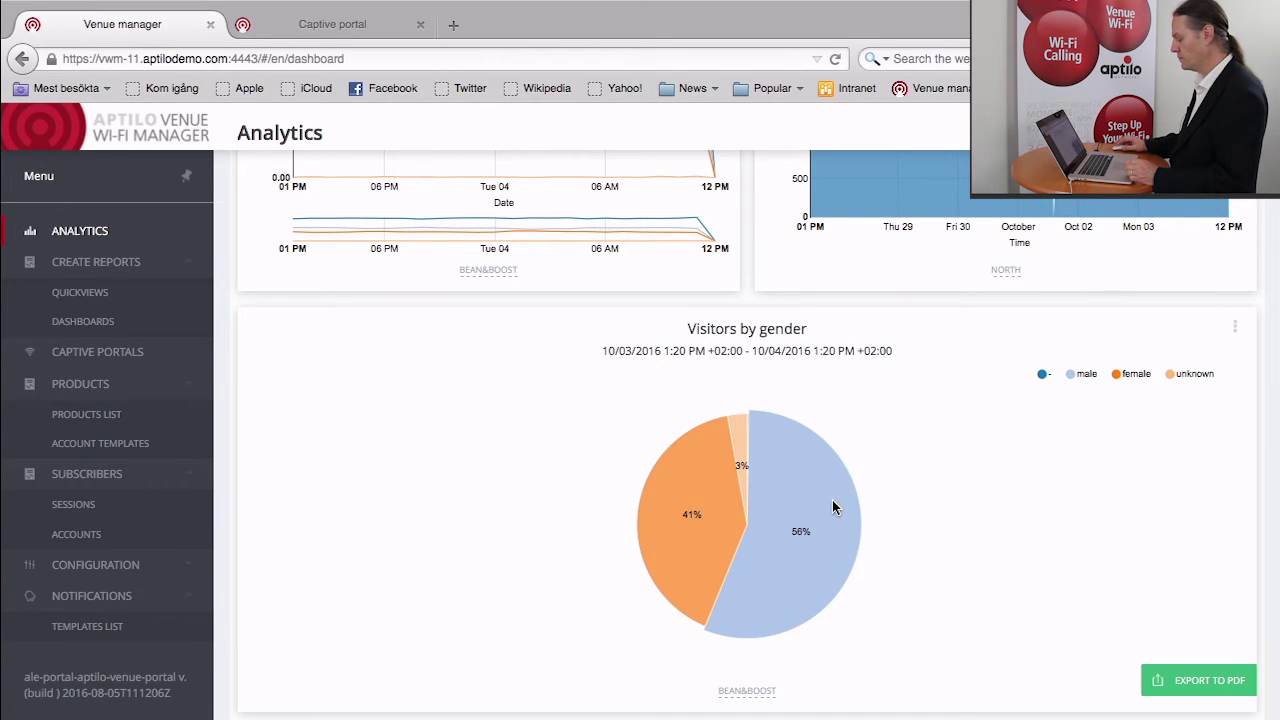
pyautogui.scroll(10, 829, 505)
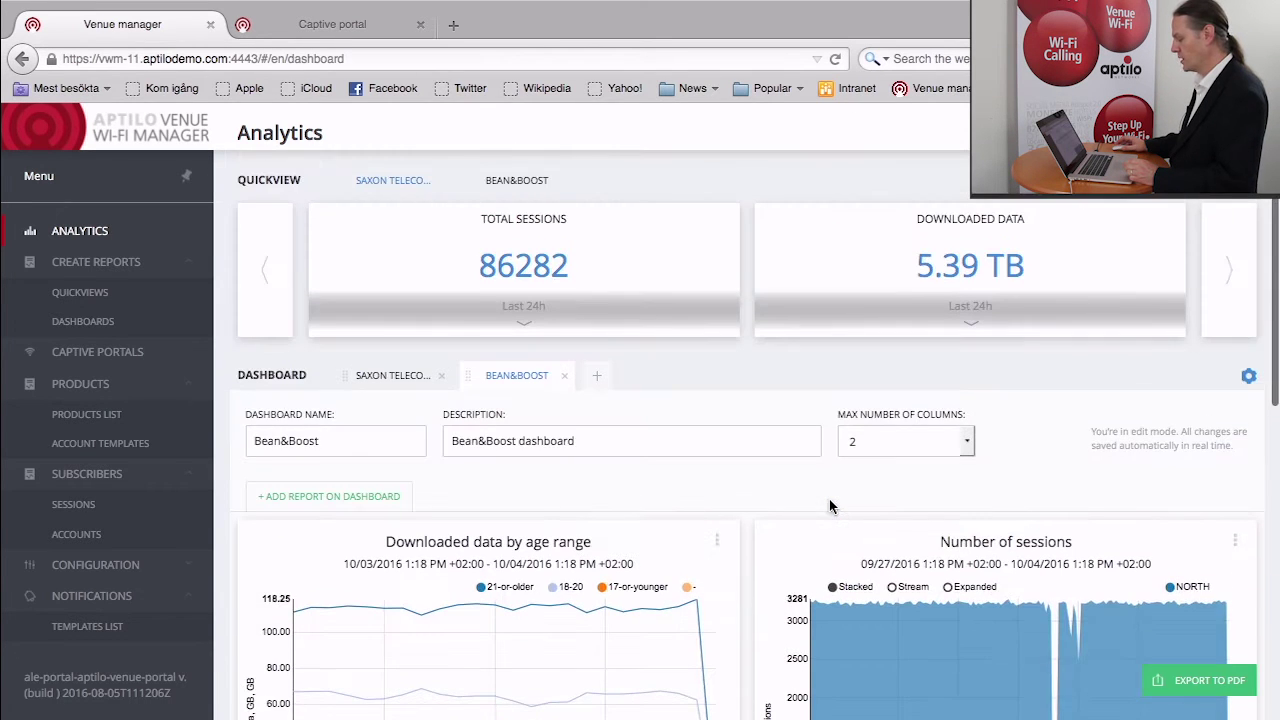
# Open the North Glasgow portal from the last page of the Captive Portals list
pyautogui.click(70, 364)
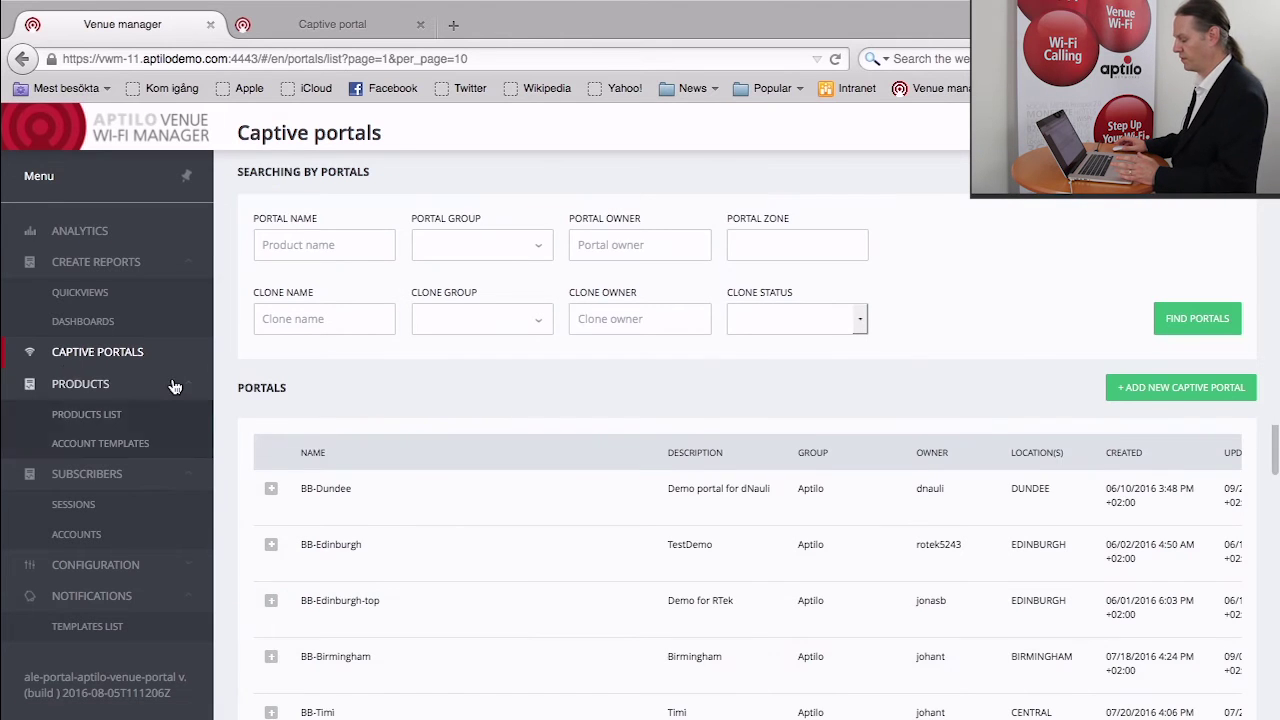
pyautogui.scroll(-1, 390, 490)
pyautogui.scroll(-5, 400, 498)
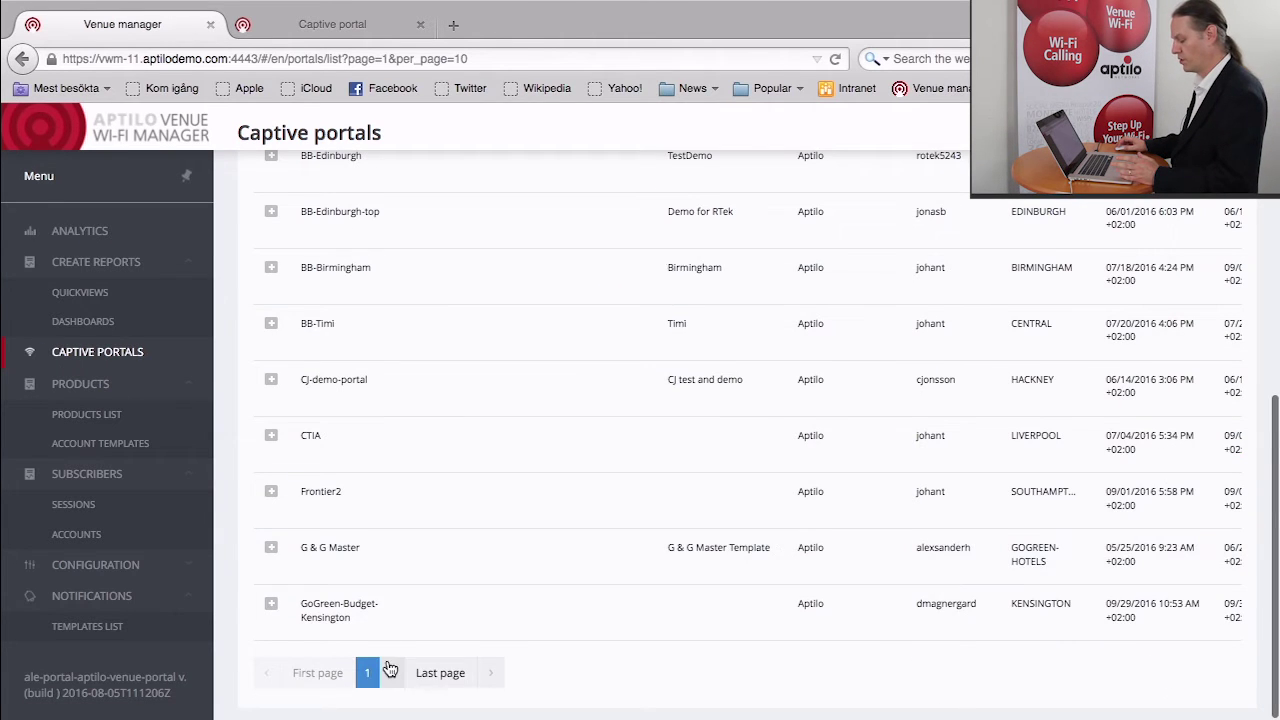
pyautogui.click(425, 680)
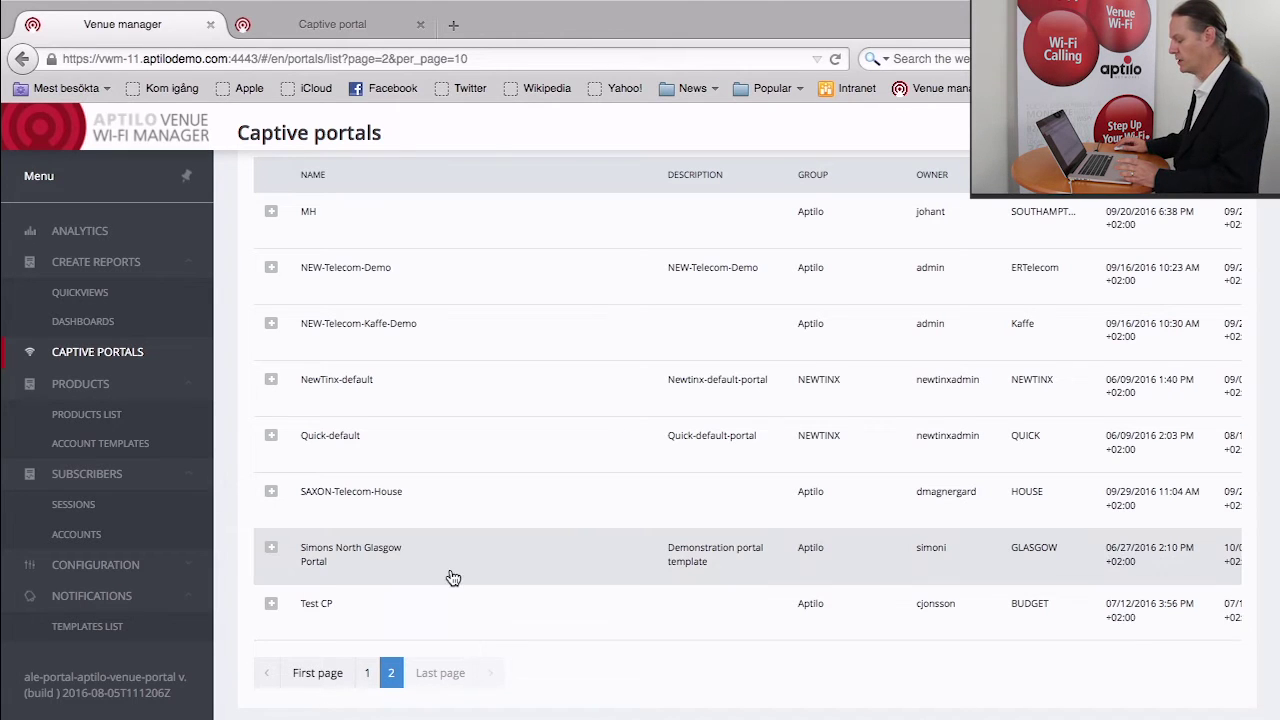
pyautogui.click(329, 550)
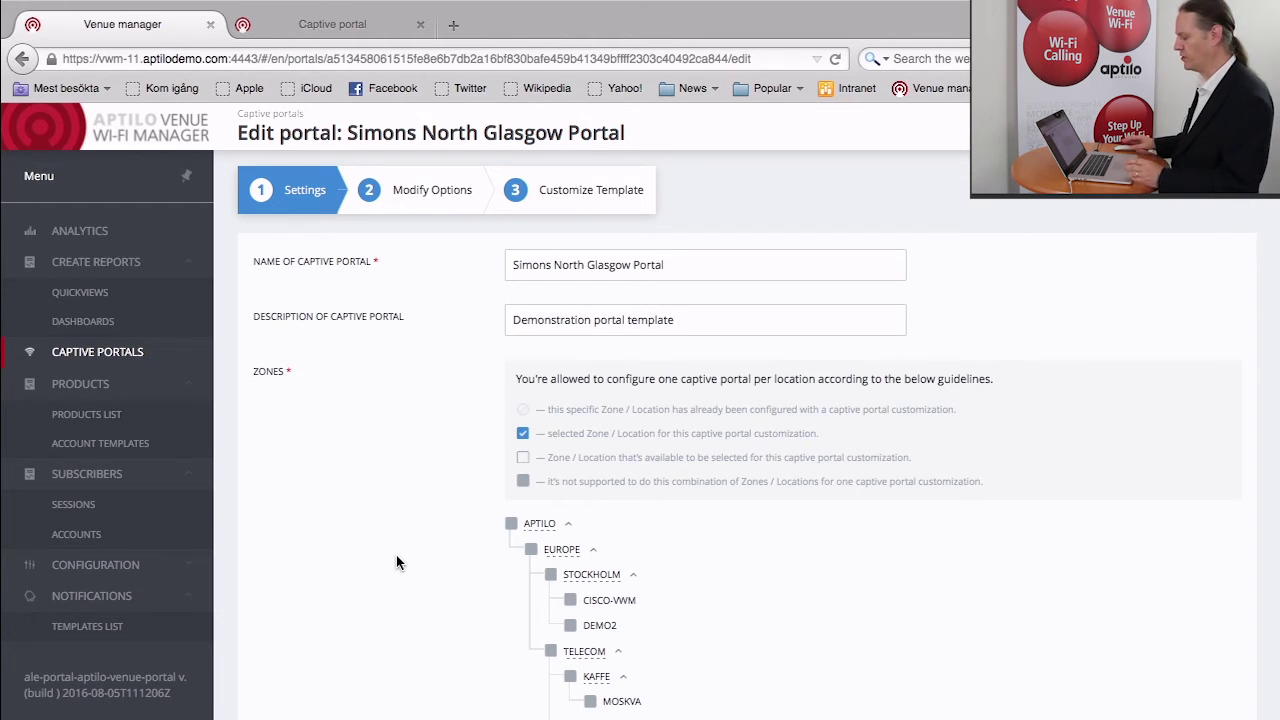
# Move to the template step and view the live Bean&Boost login page for GLASGOW
pyautogui.click(592, 192)
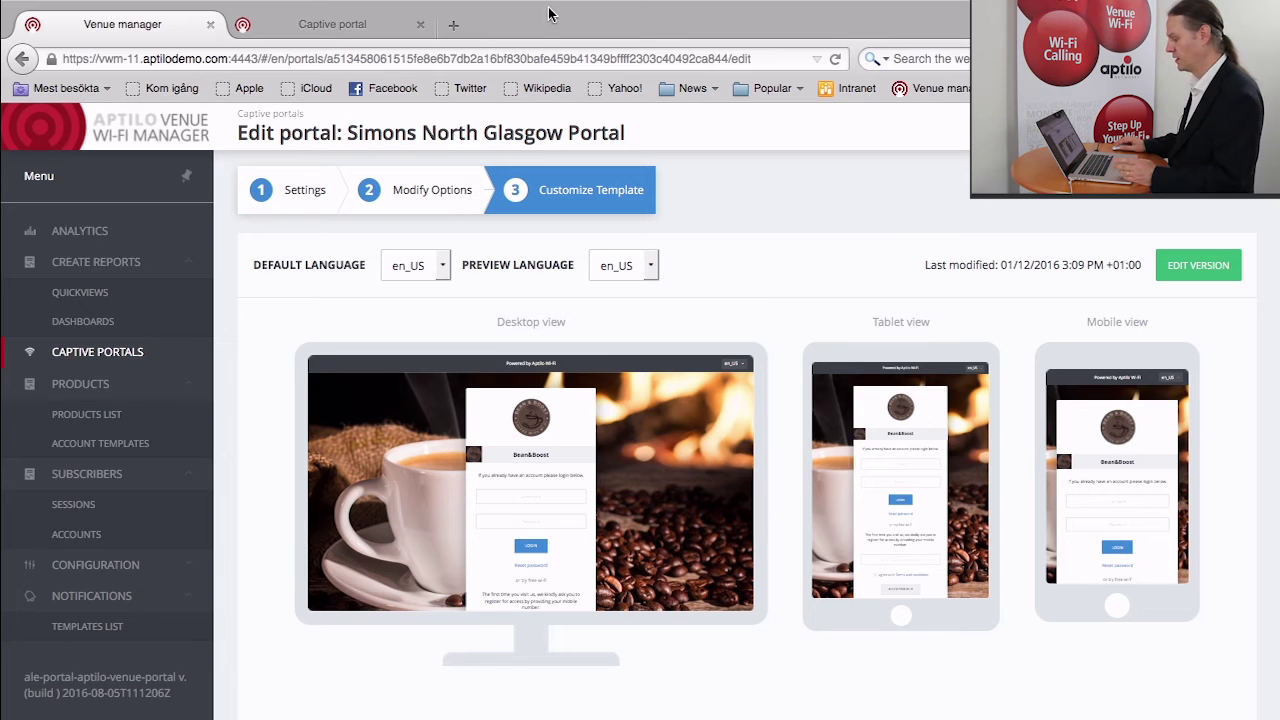
pyautogui.click(357, 24)
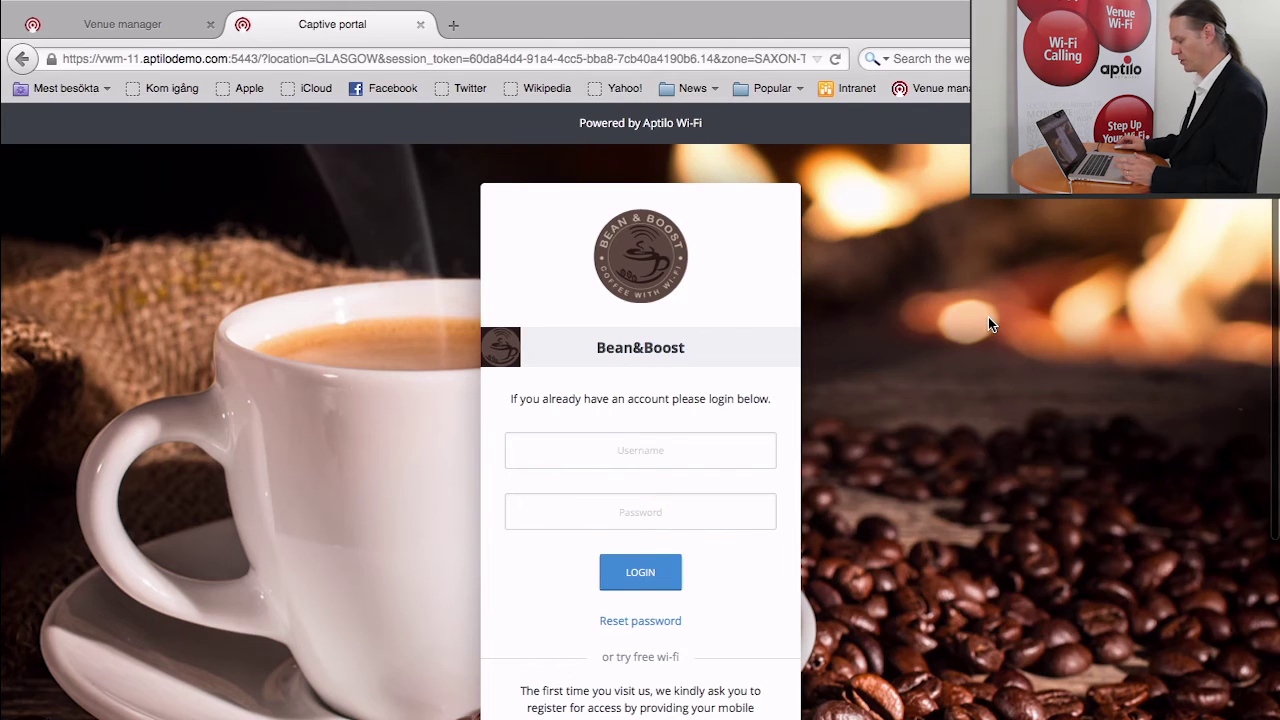
# Scroll through the whole Bean&Boost captive portal login page
pyautogui.scroll(-3, 988, 317)
pyautogui.scroll(5, 988, 318)
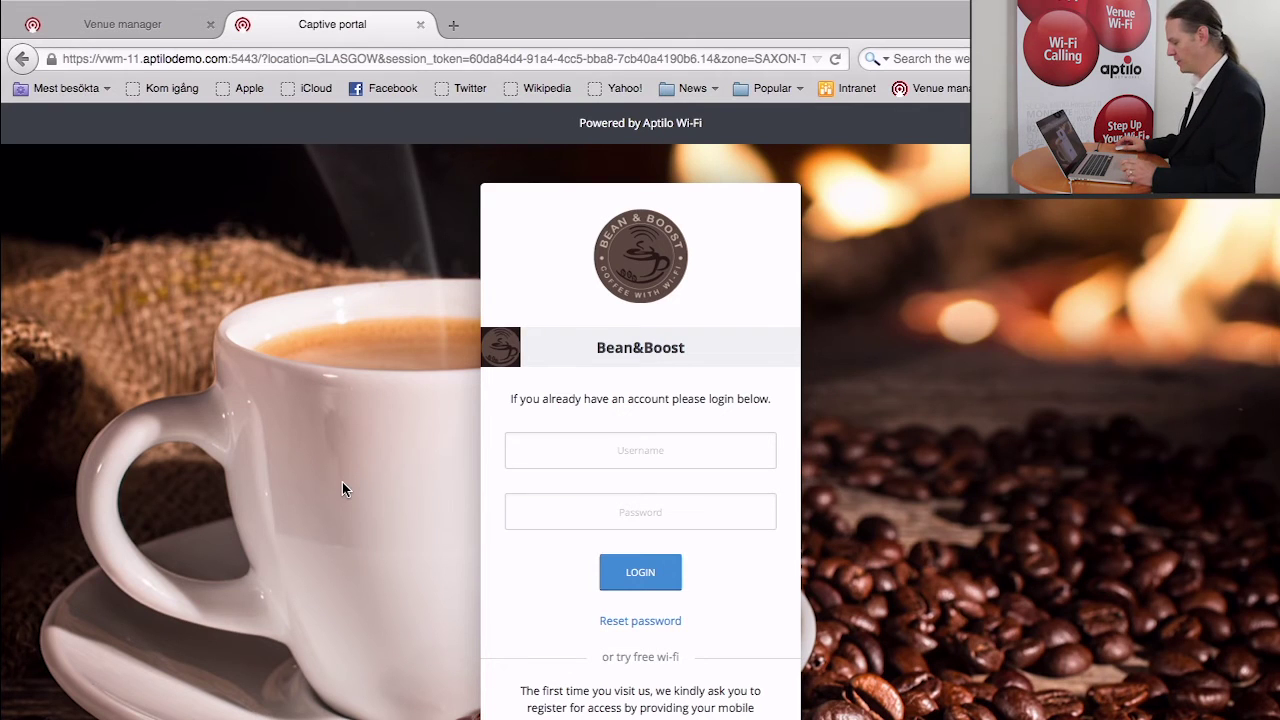
pyautogui.scroll(-2, 455, 460)
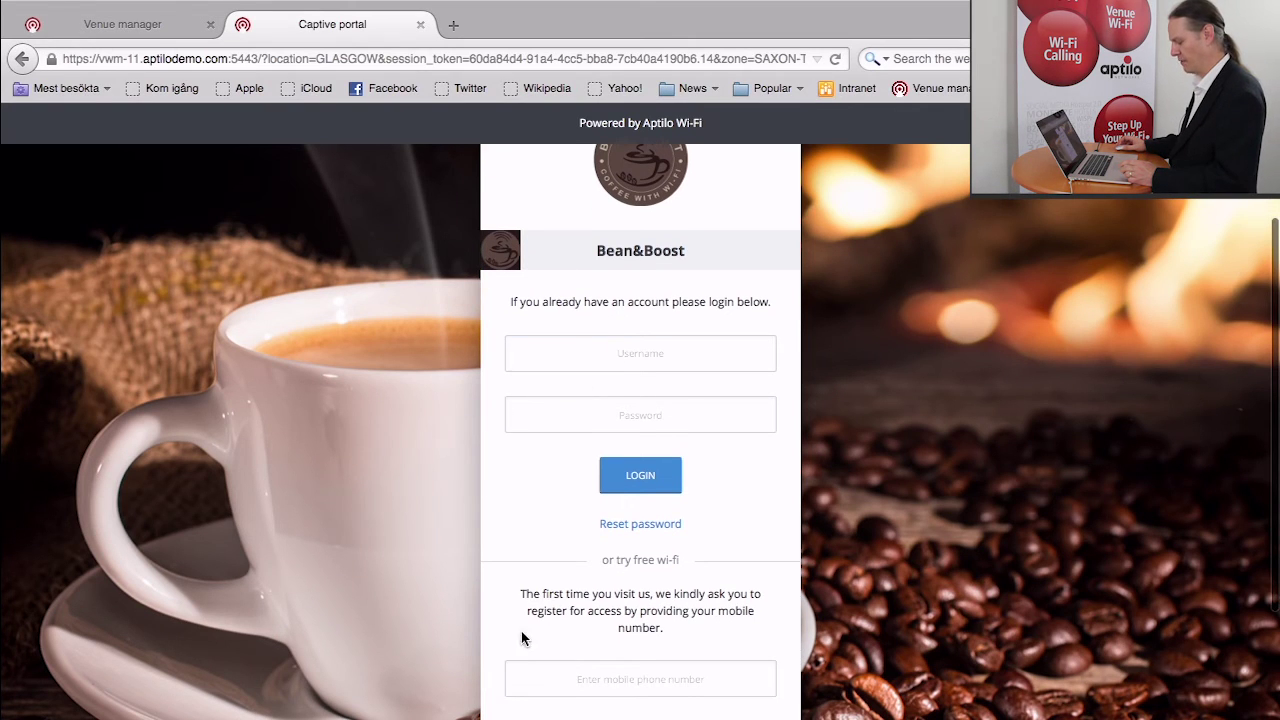
pyautogui.scroll(-2, 452, 422)
pyautogui.scroll(4, 452, 422)
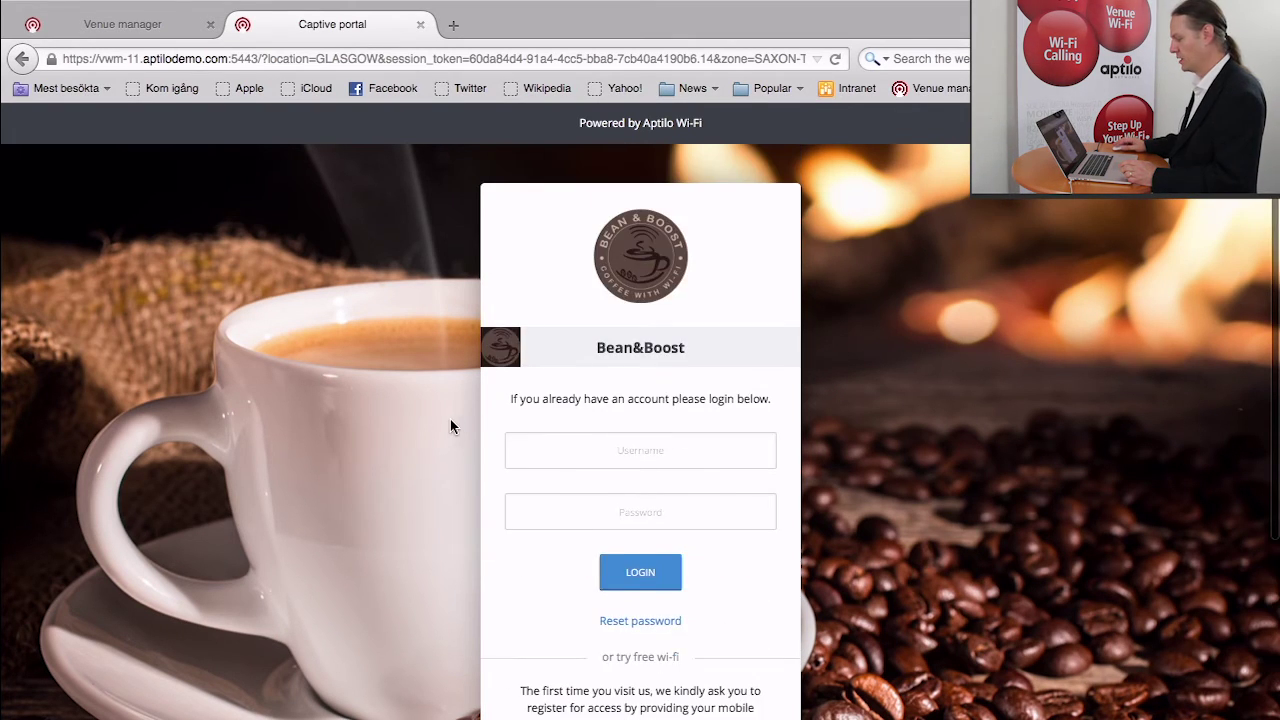
# Return to the portal editor, edit the template, and preview it at tablet size in both orientations
pyautogui.click(122, 24)
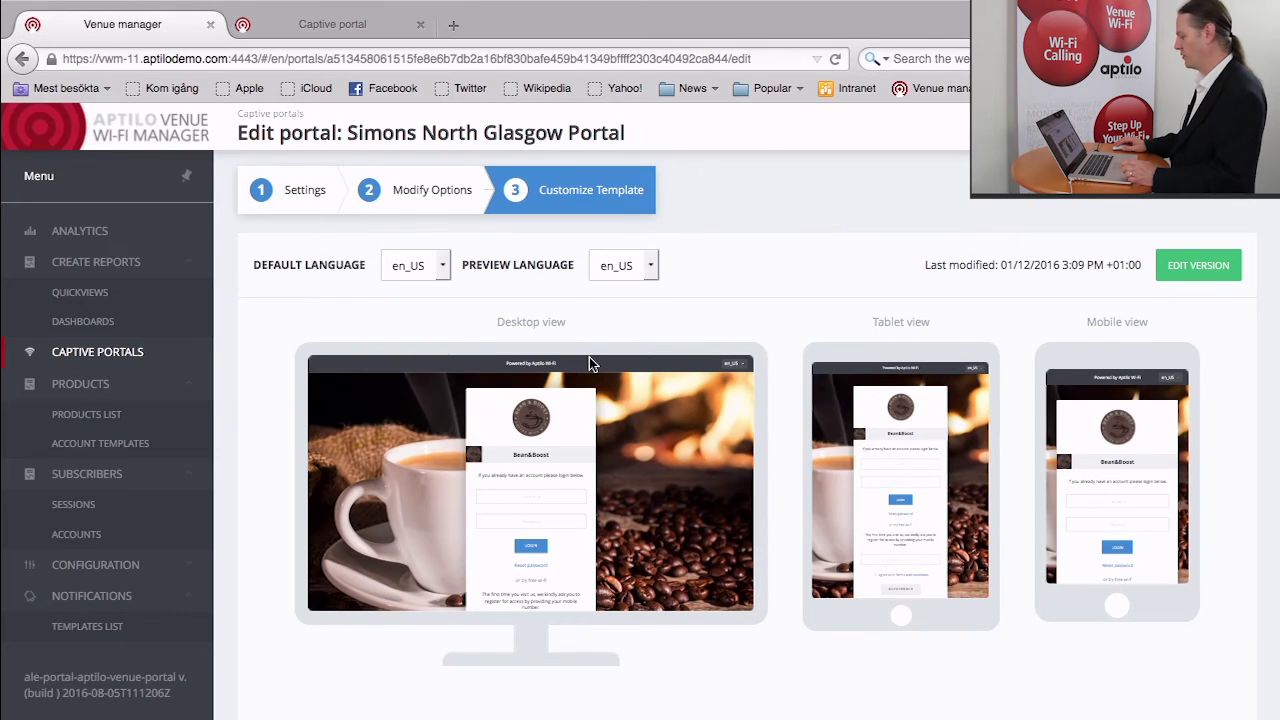
pyautogui.click(1205, 264)
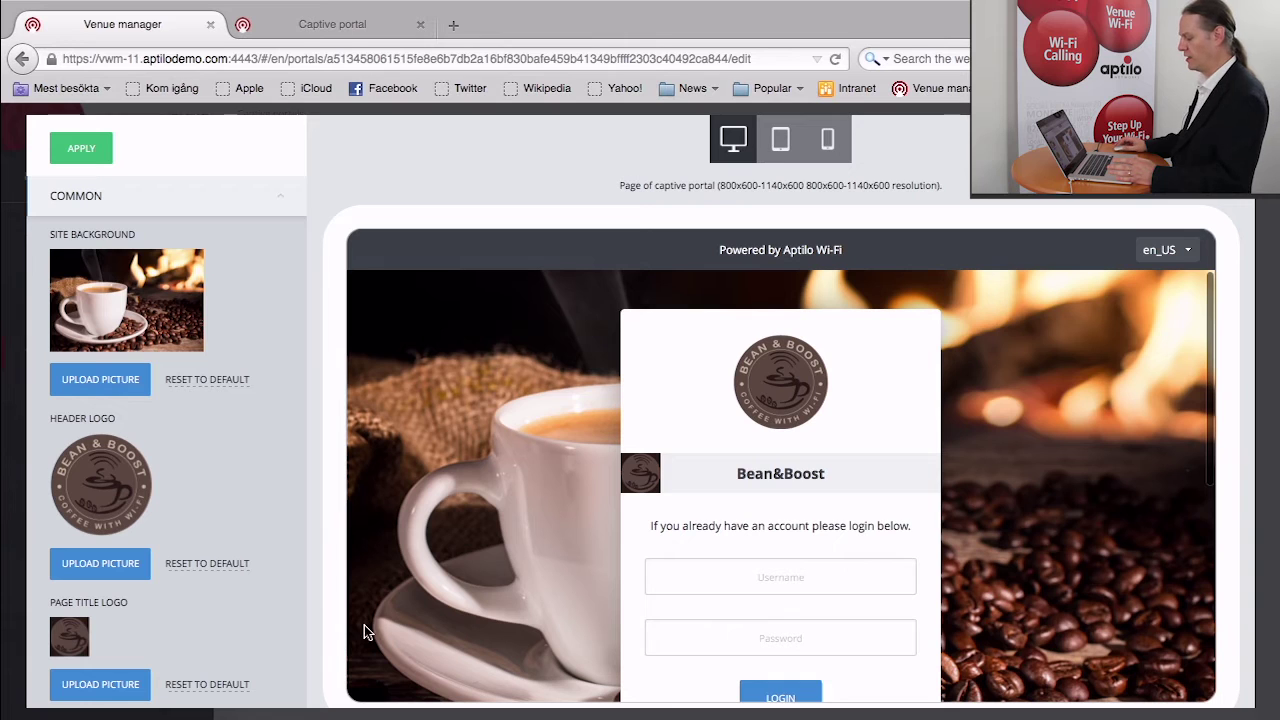
pyautogui.click(734, 140)
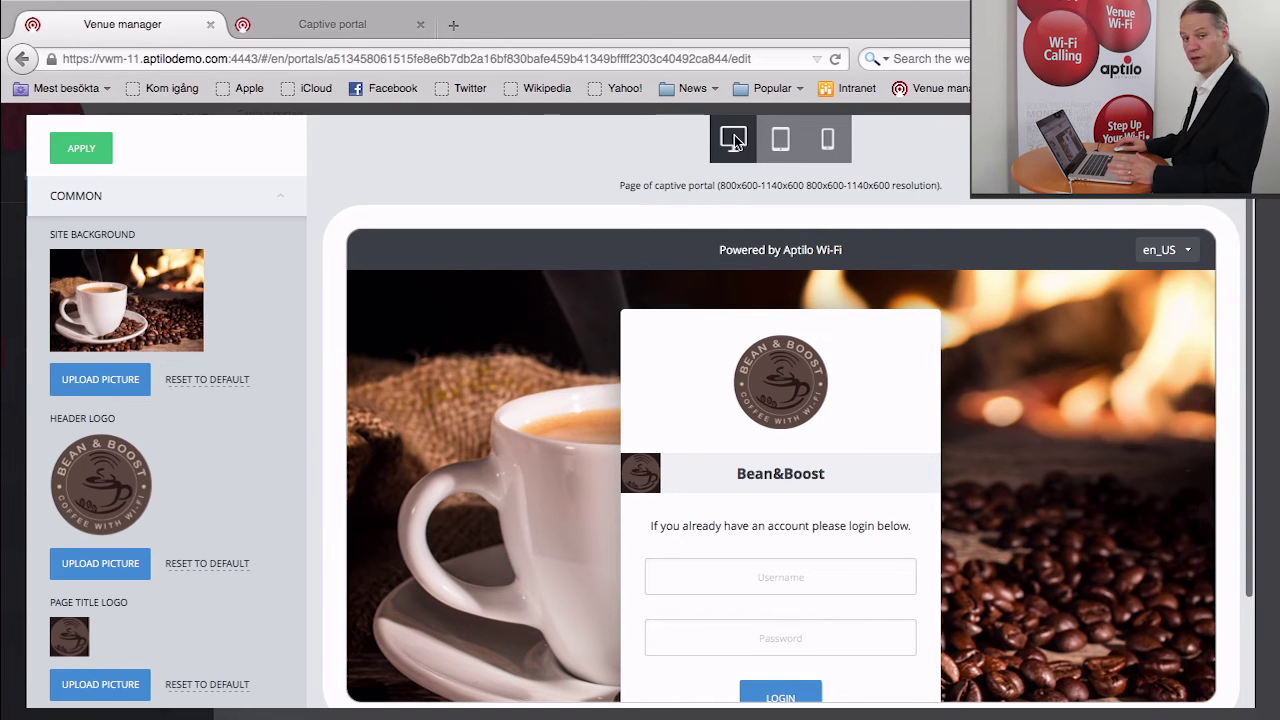
pyautogui.click(780, 148)
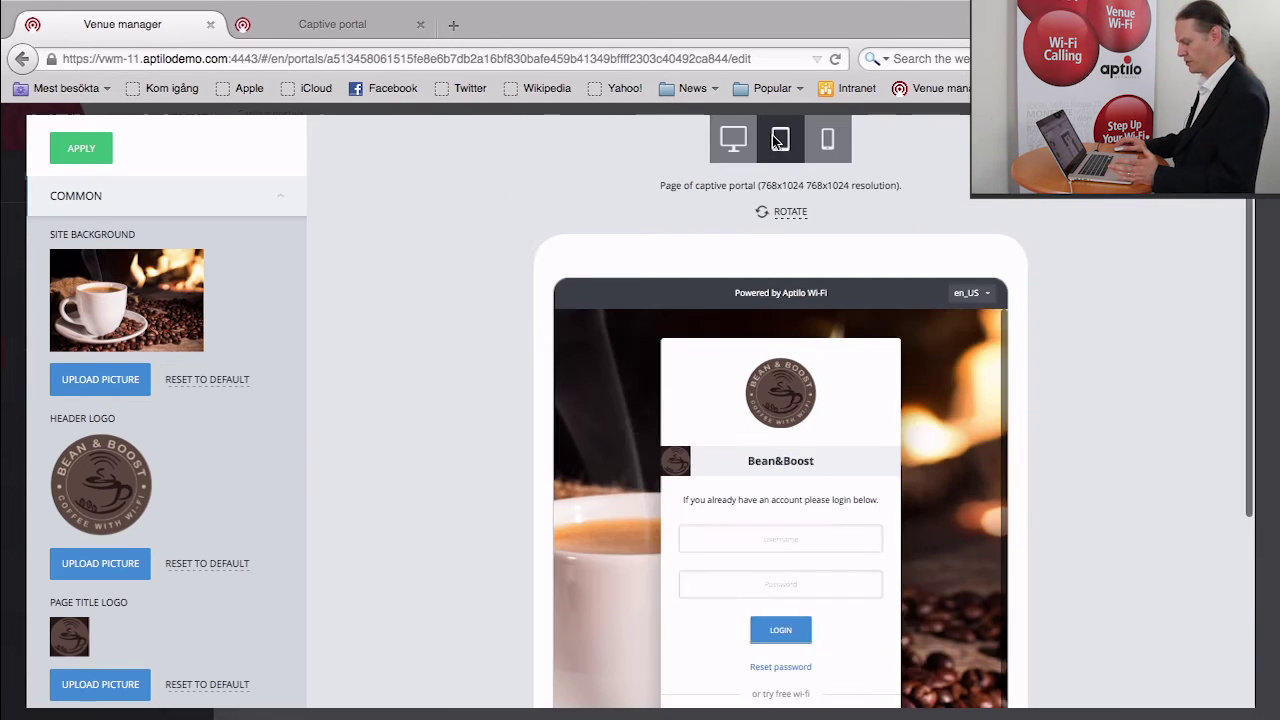
pyautogui.click(800, 220)
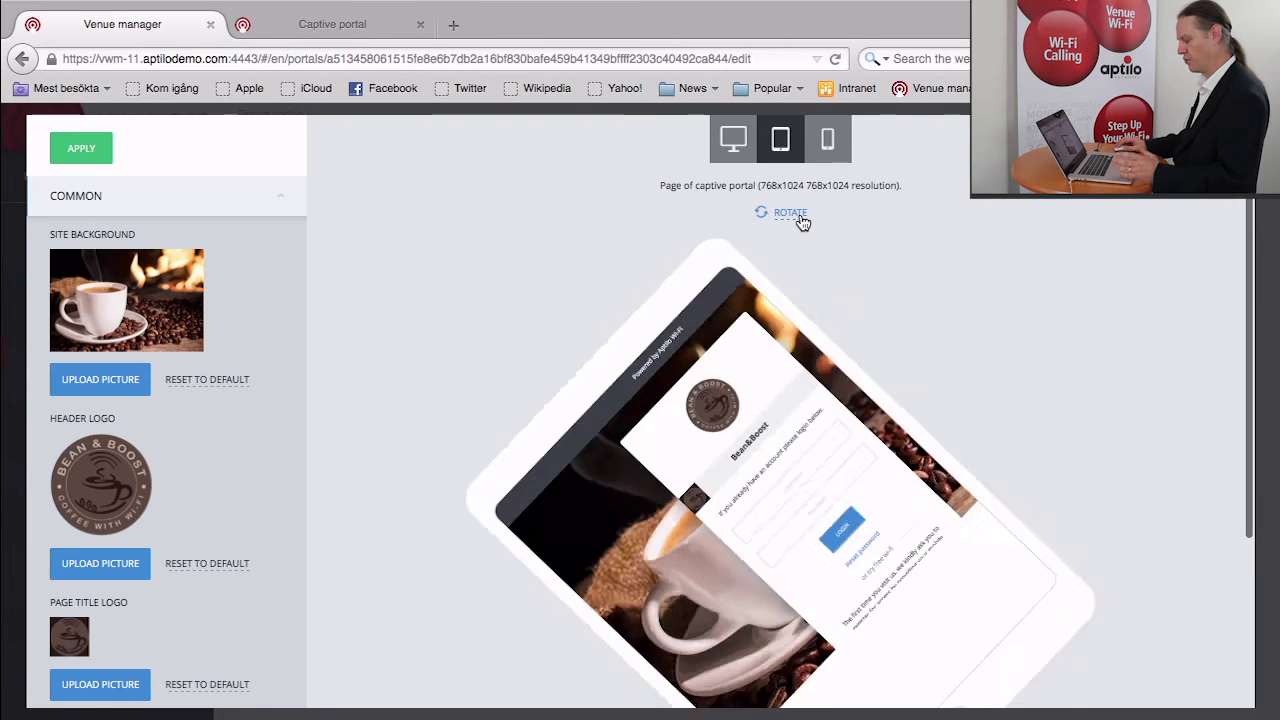
pyautogui.click(801, 220)
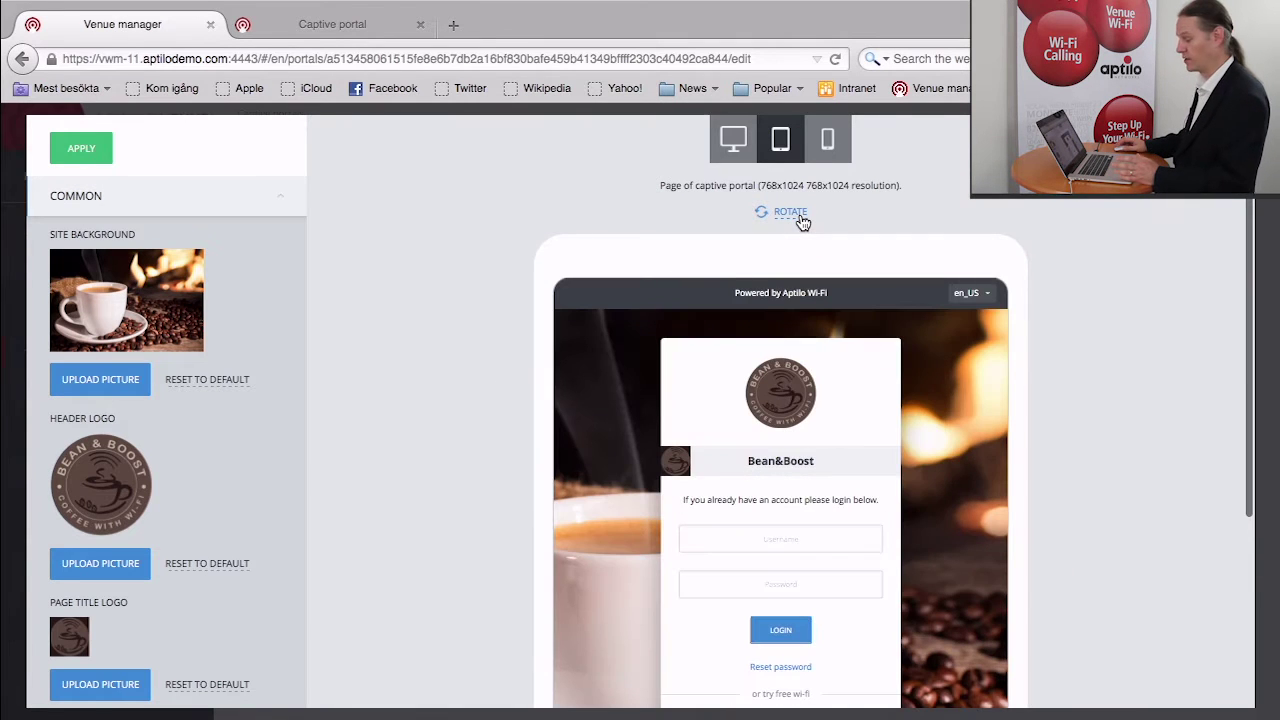
# Preview the portal at phone size in both orientations, then start uploading a new site background
pyautogui.click(827, 147)
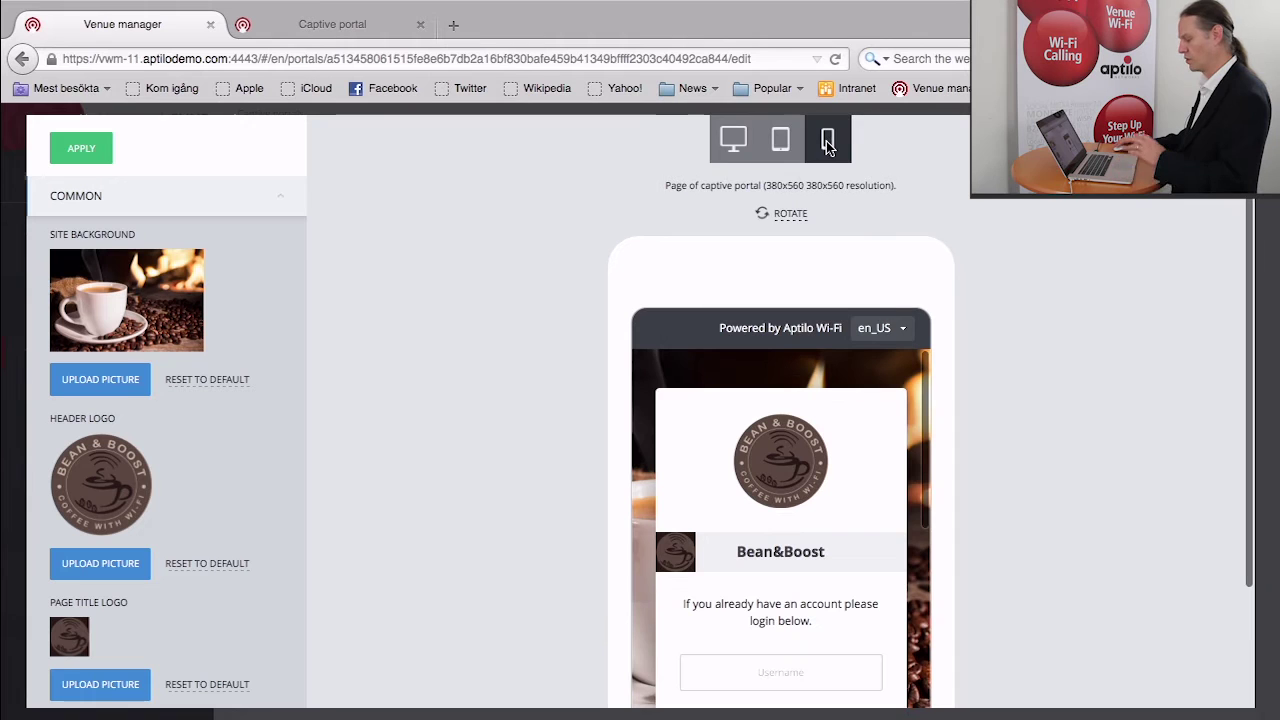
pyautogui.click(779, 217)
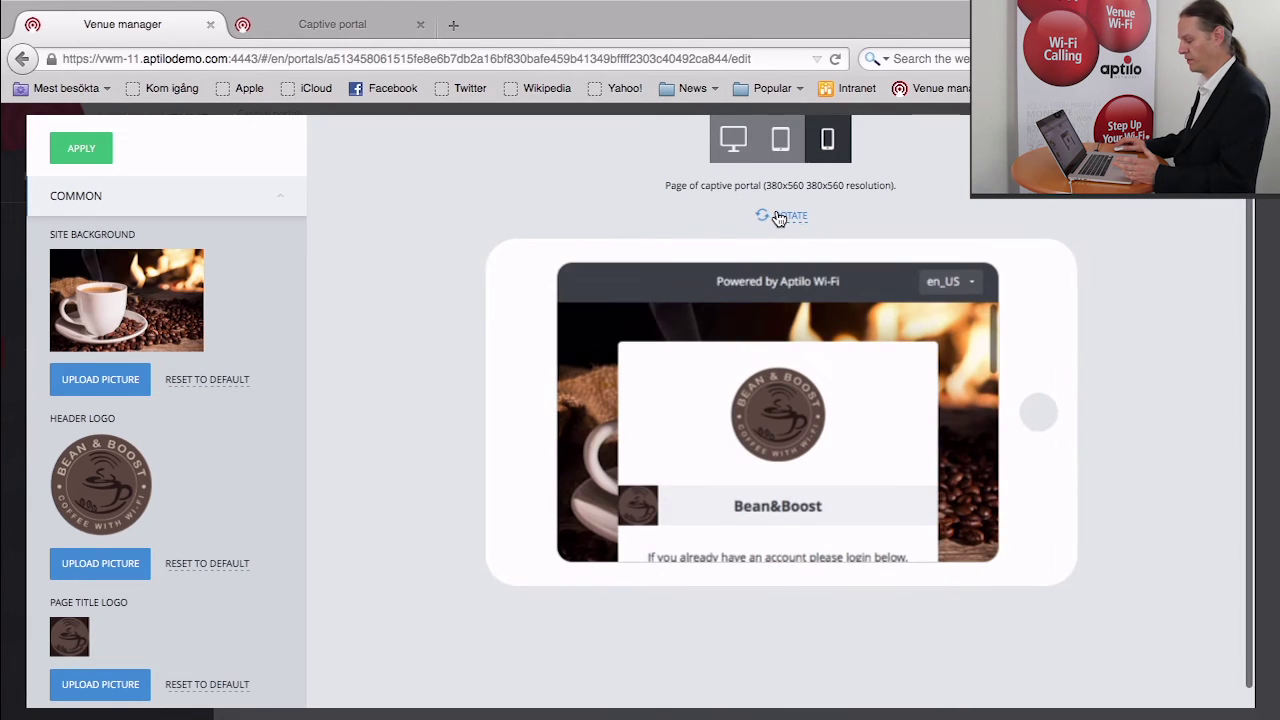
pyautogui.click(788, 218)
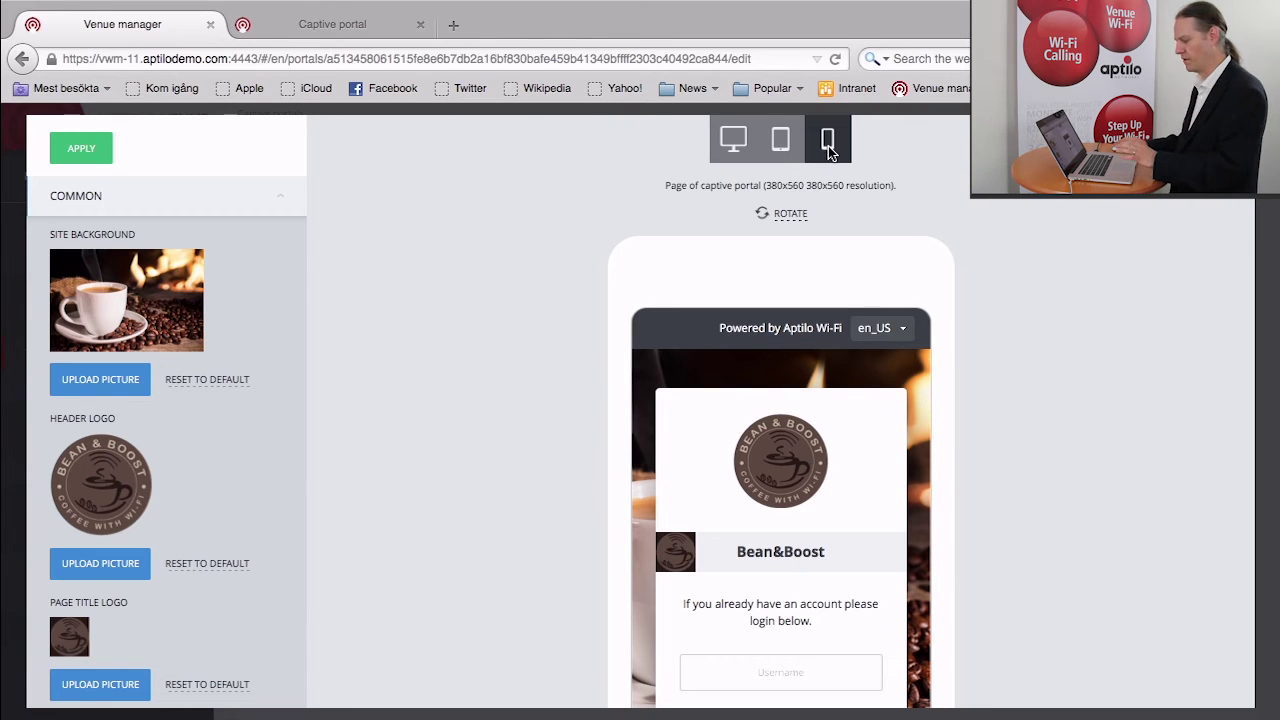
pyautogui.click(746, 142)
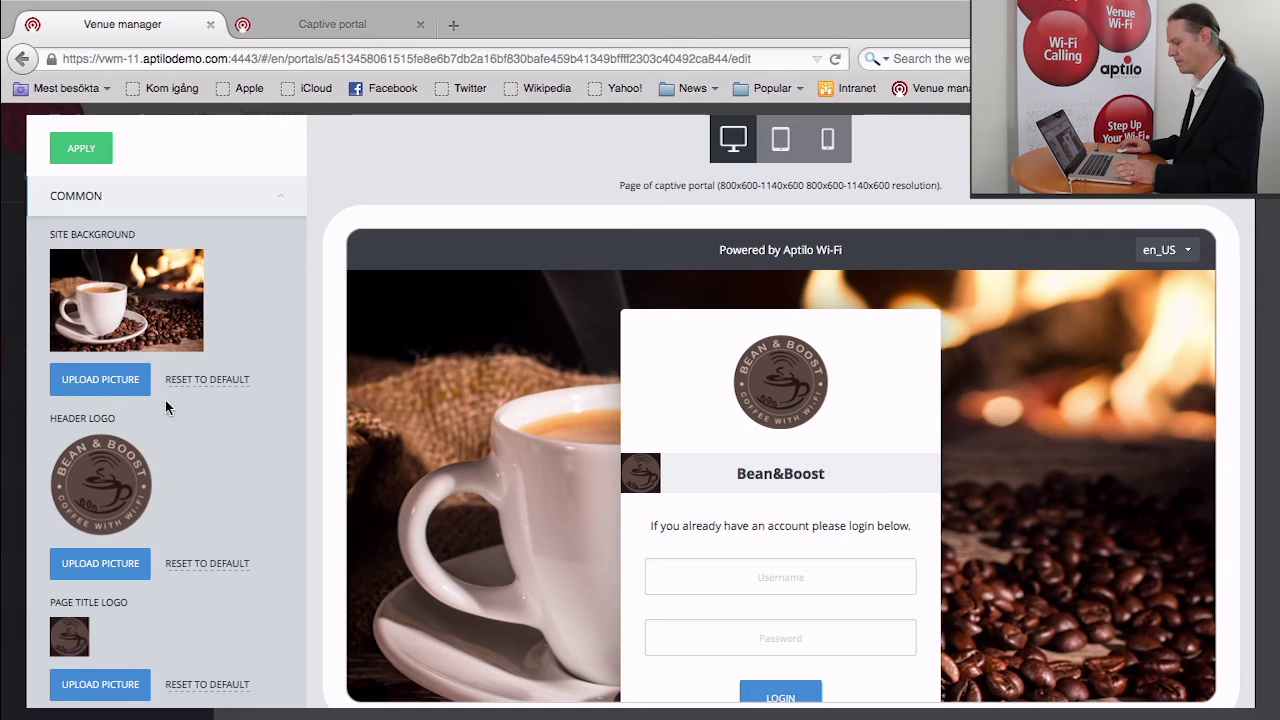
pyautogui.click(118, 387)
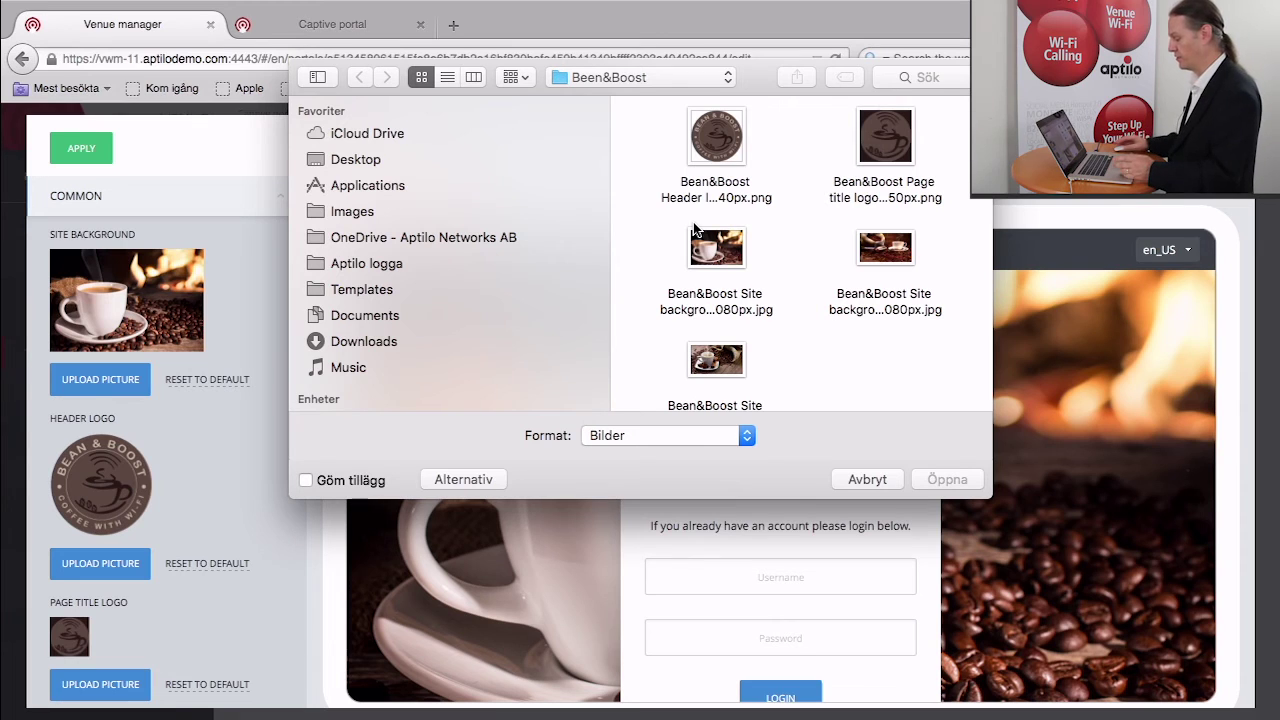
# Set the site background to the GoGreen Hotels image from VWM demo media
pyautogui.click(718, 80)
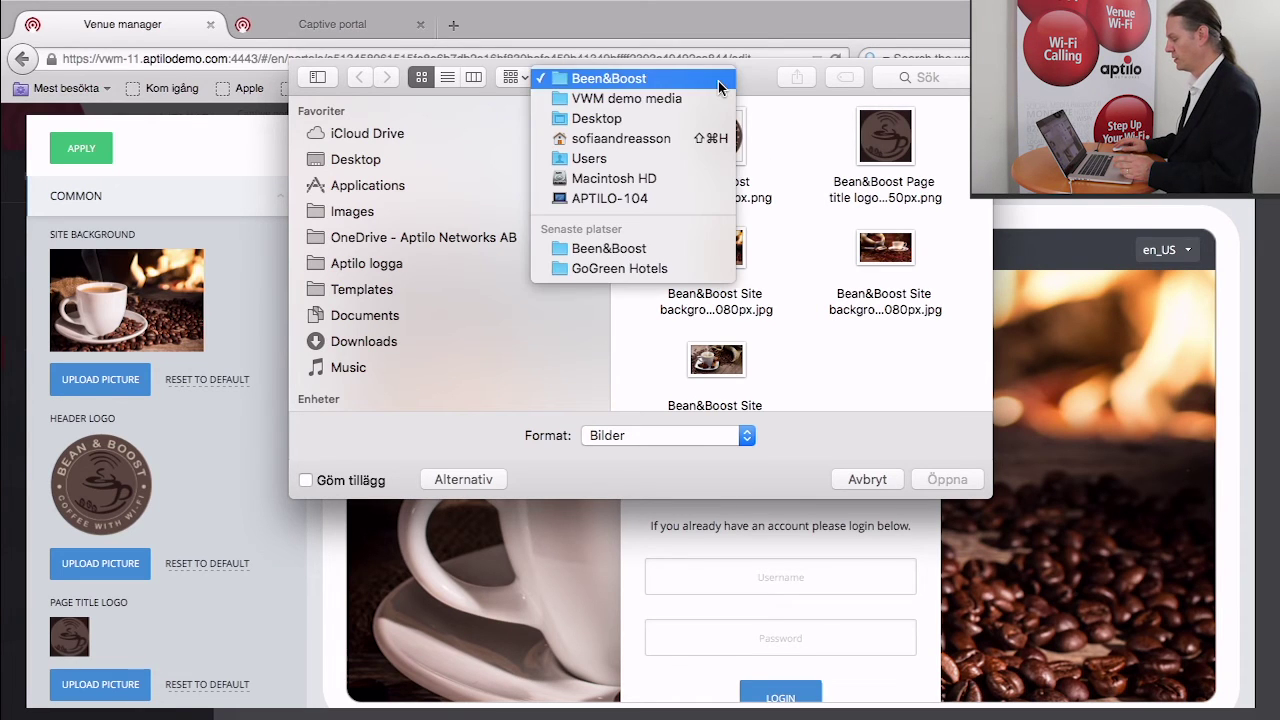
pyautogui.click(700, 94)
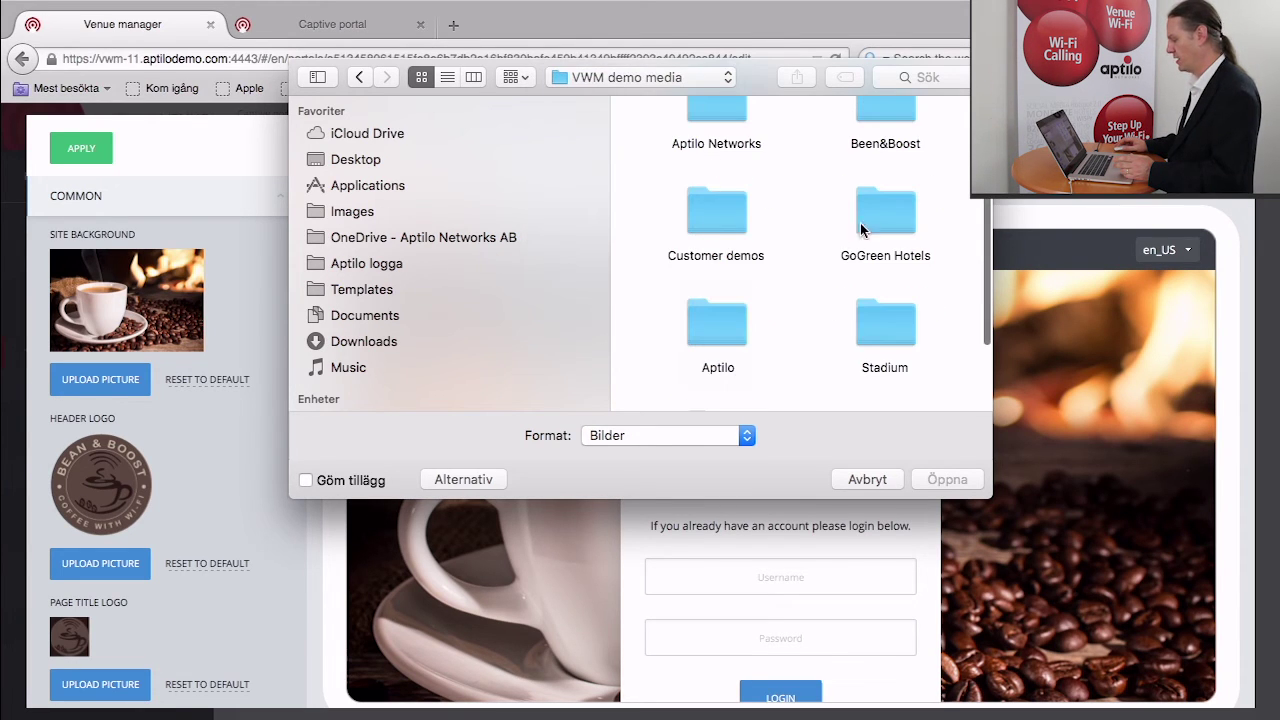
pyautogui.doubleClick(887, 245)
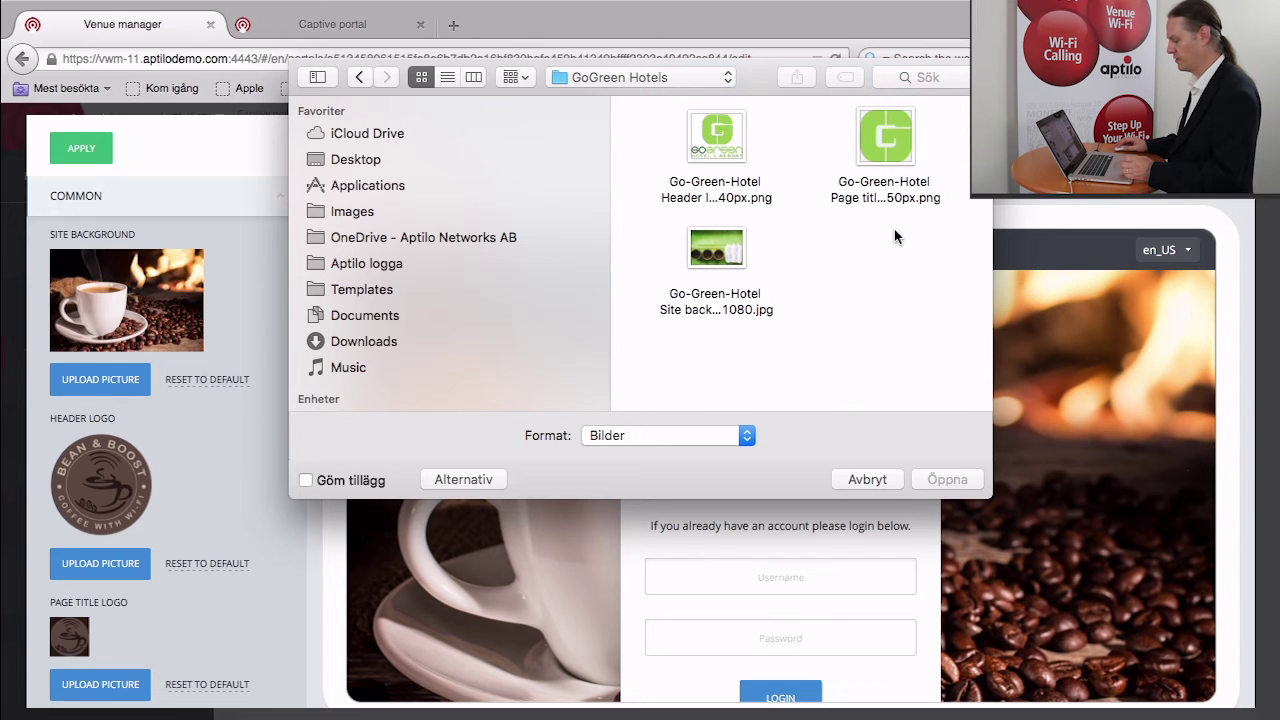
pyautogui.doubleClick(718, 262)
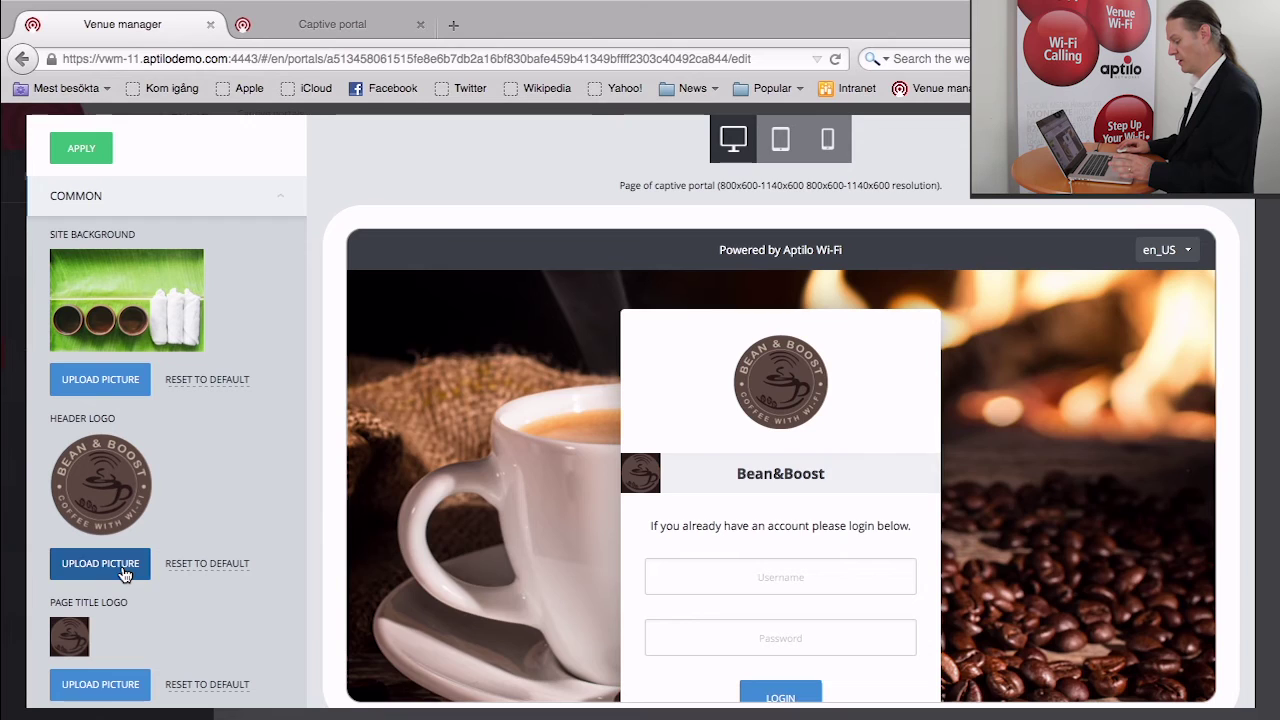
# Replace the header logo and page title logo with the GoGreen Hotels images
pyautogui.click(180, 546)
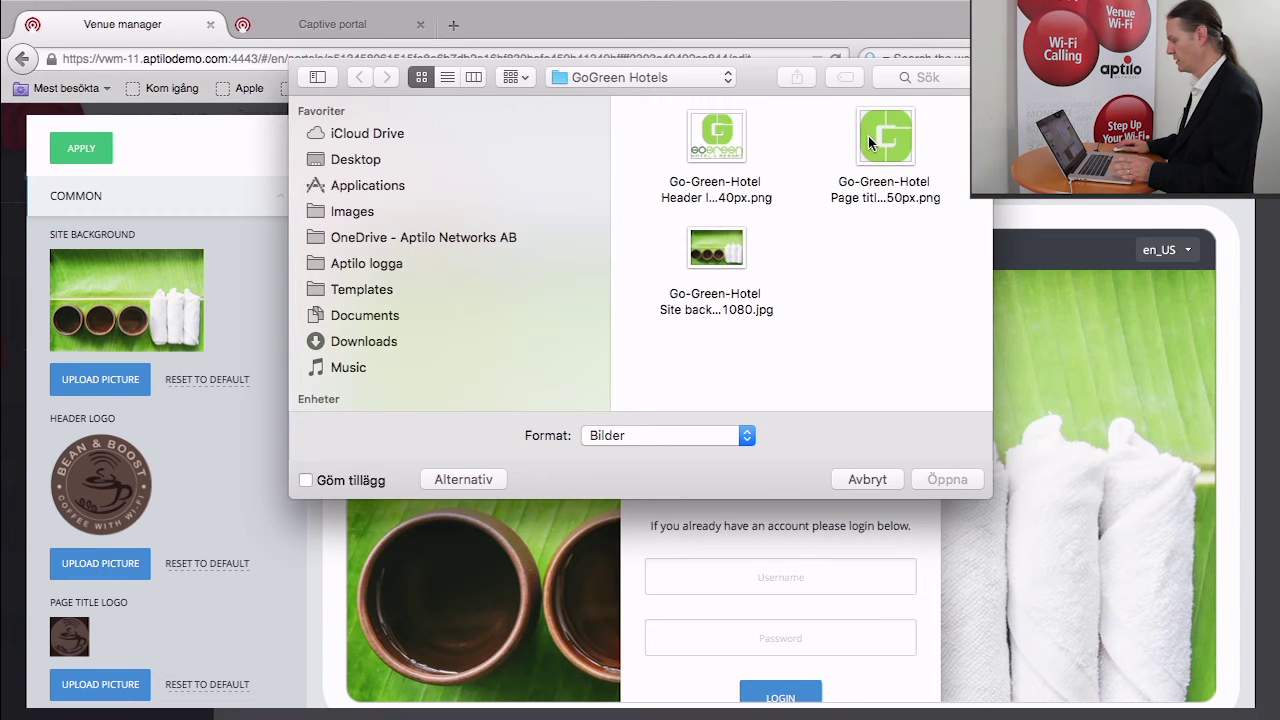
pyautogui.doubleClick(720, 134)
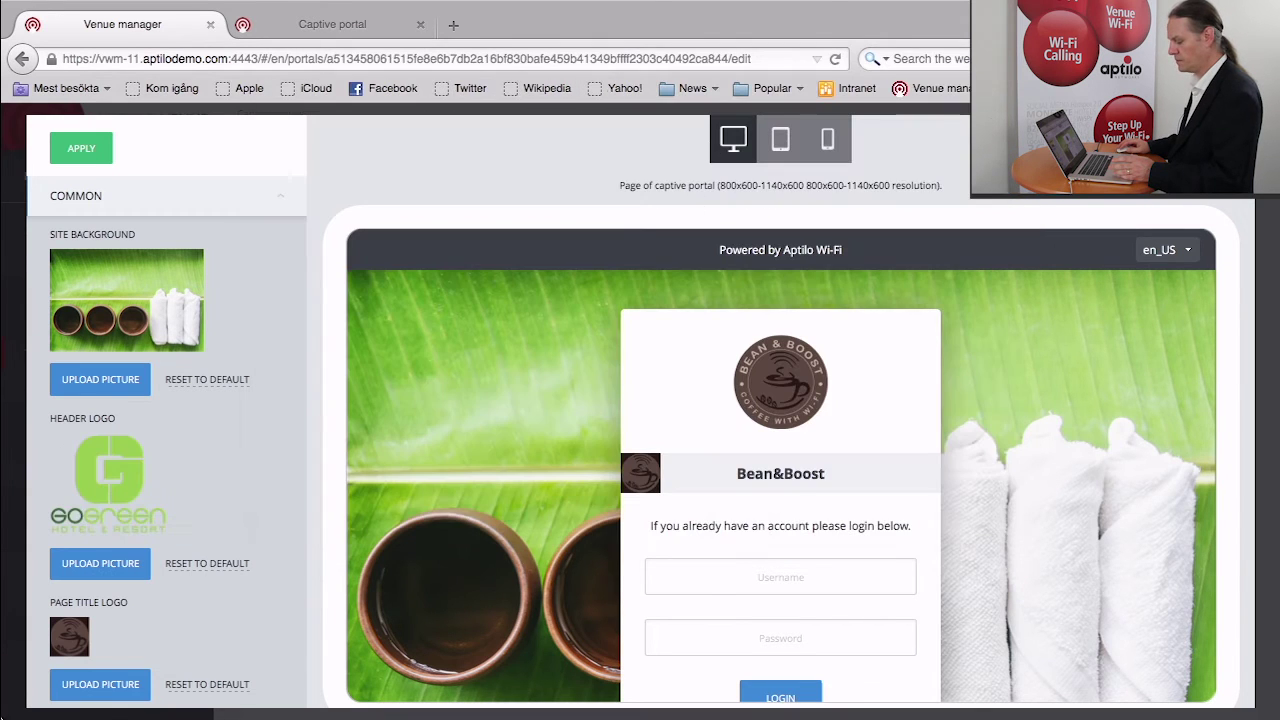
pyautogui.click(100, 684)
pyautogui.doubleClick(872, 157)
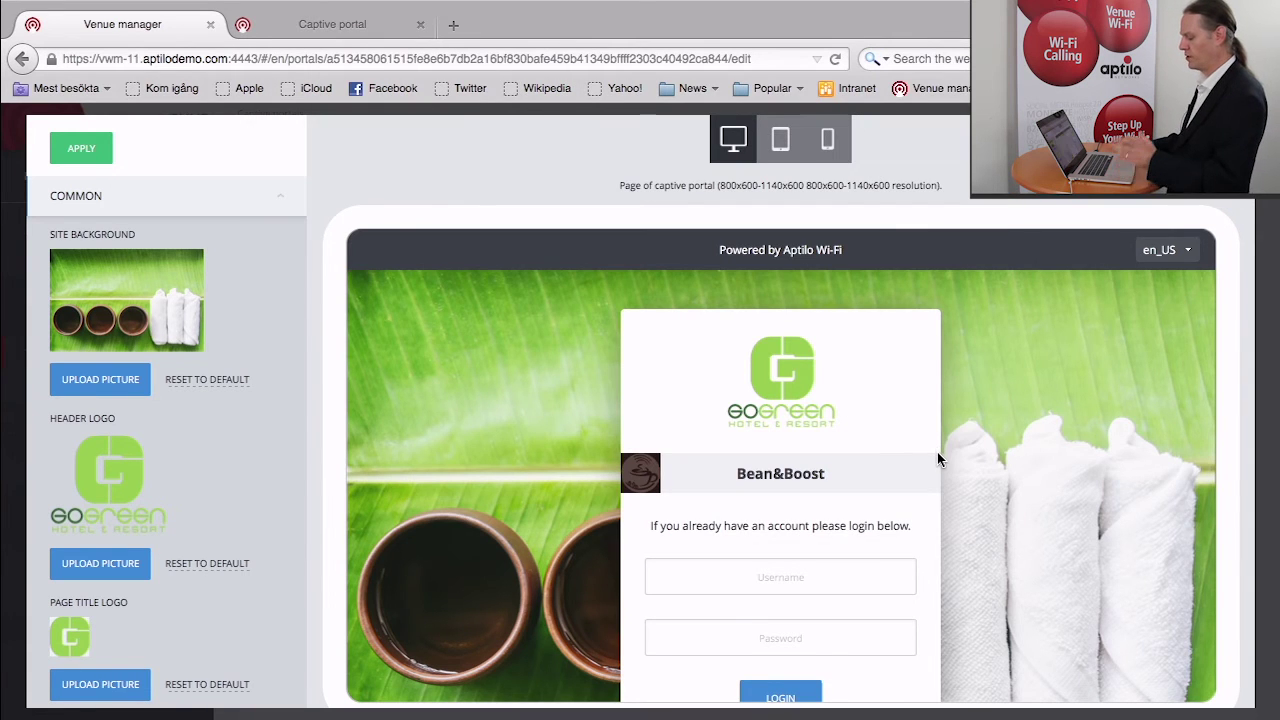
pyautogui.scroll(-5, 965, 465)
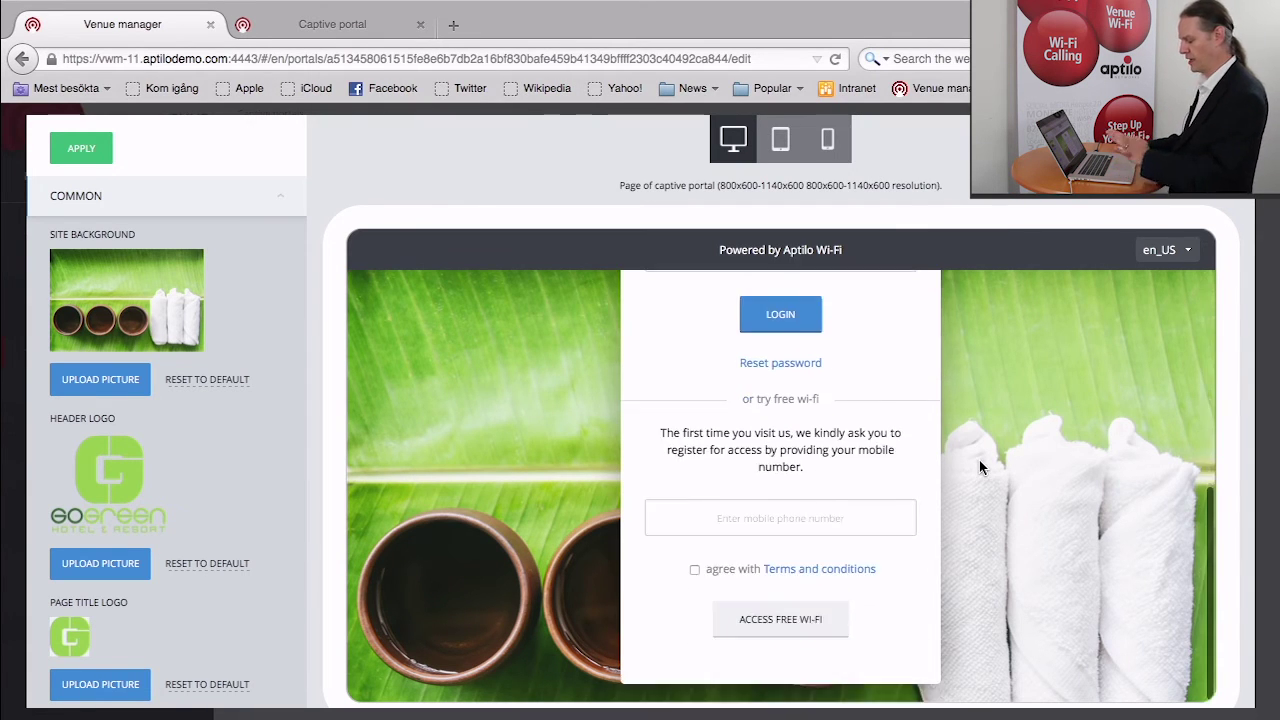
pyautogui.scroll(5, 960, 420)
pyautogui.click(782, 140)
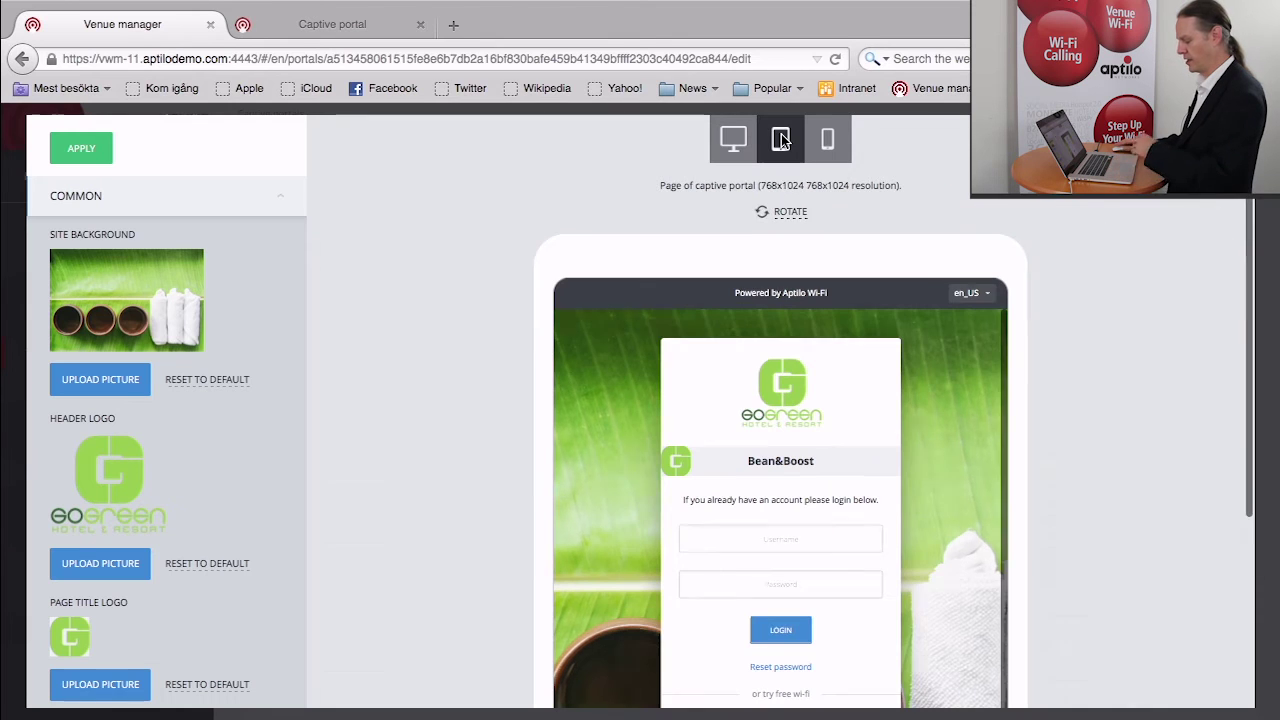
pyautogui.scroll(-5, 862, 462)
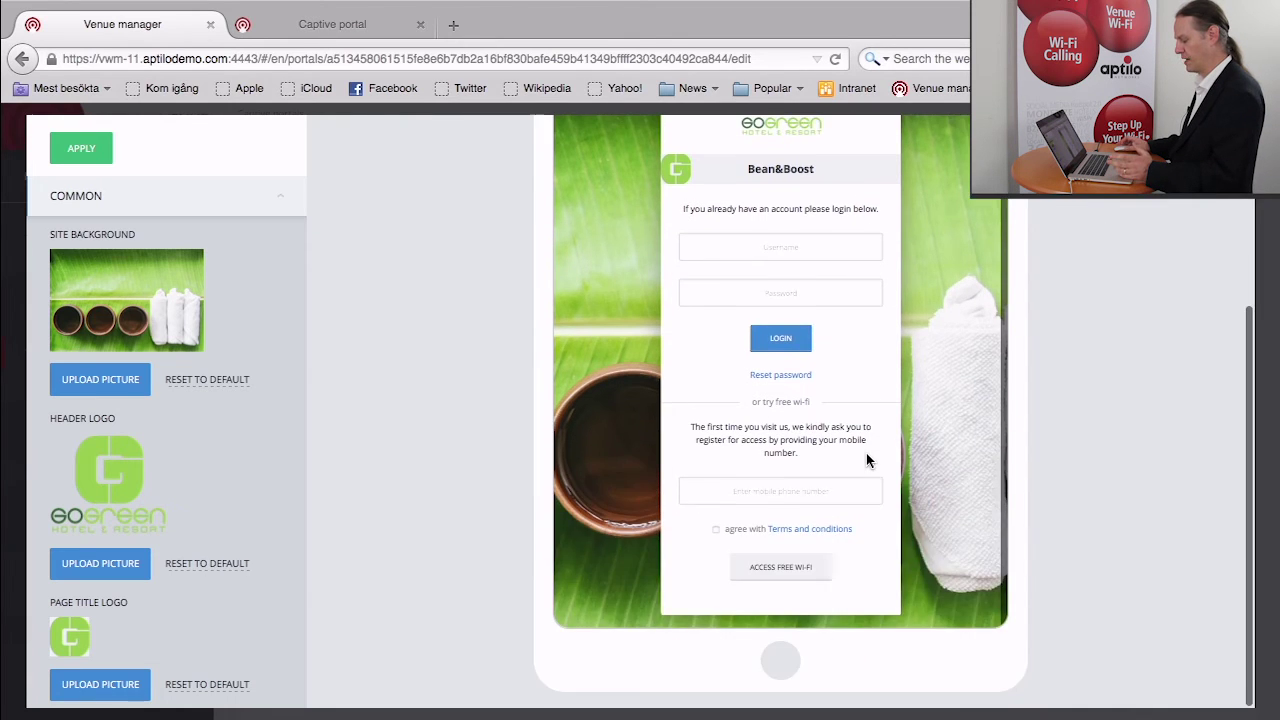
pyautogui.scroll(4, 866, 453)
pyautogui.click(827, 140)
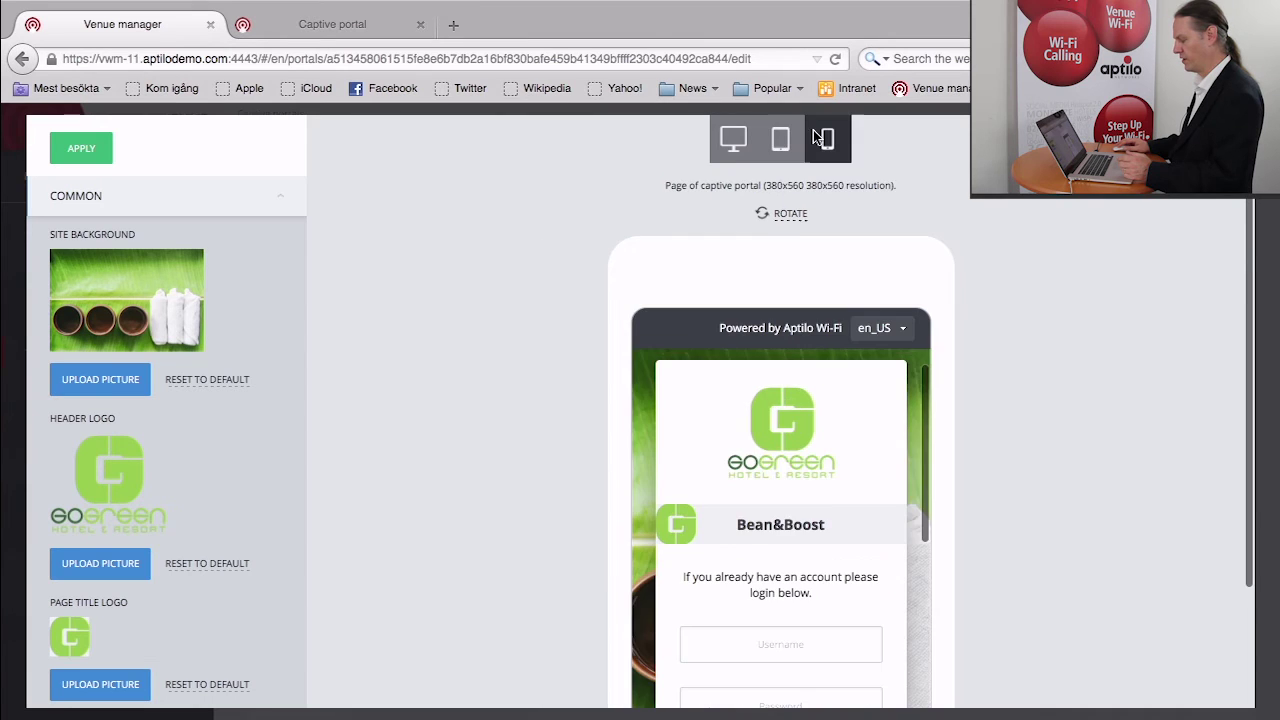
pyautogui.click(790, 213)
pyautogui.click(792, 214)
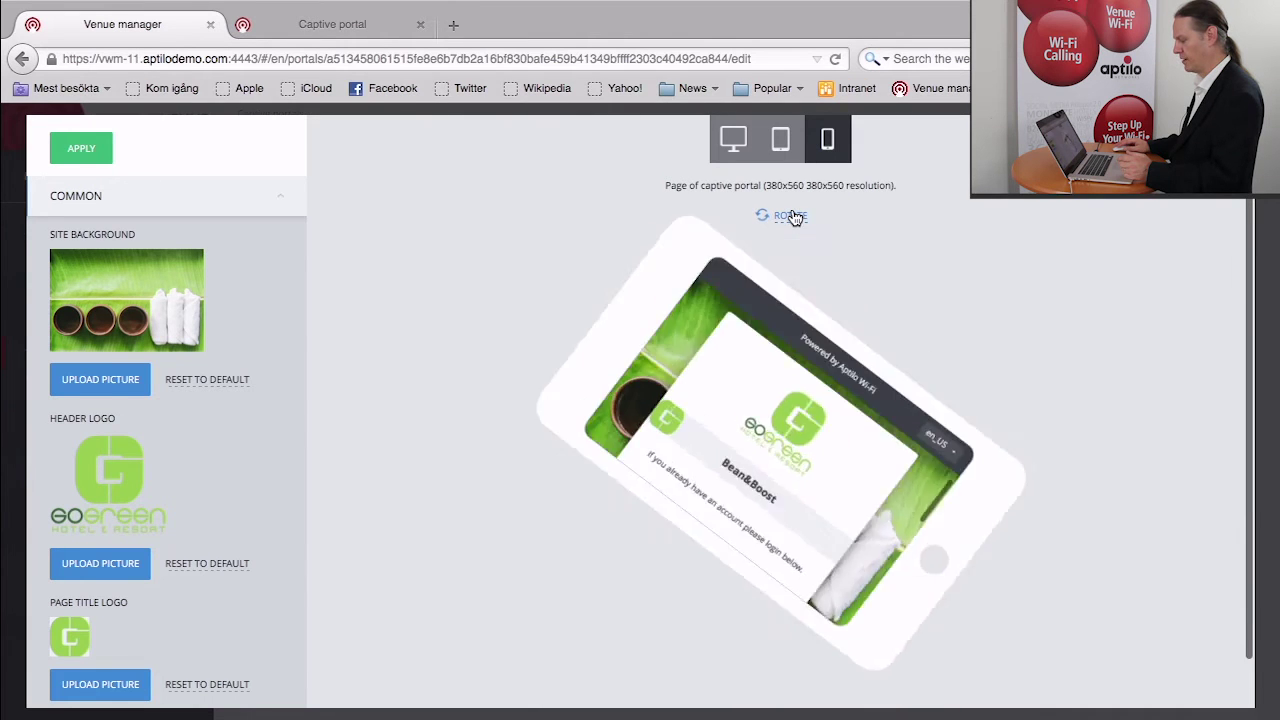
pyautogui.click(736, 141)
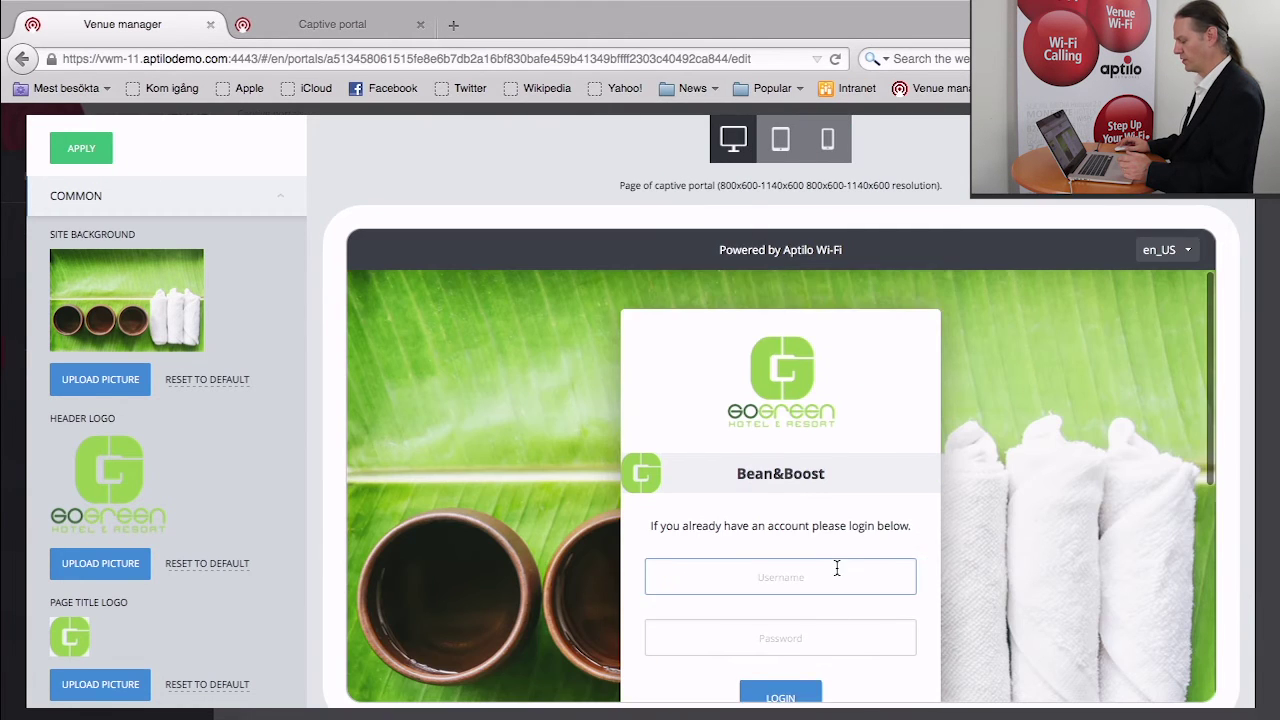
pyautogui.scroll(-2, 837, 560)
pyautogui.moveTo(736, 373); pyautogui.dragTo(820, 368)
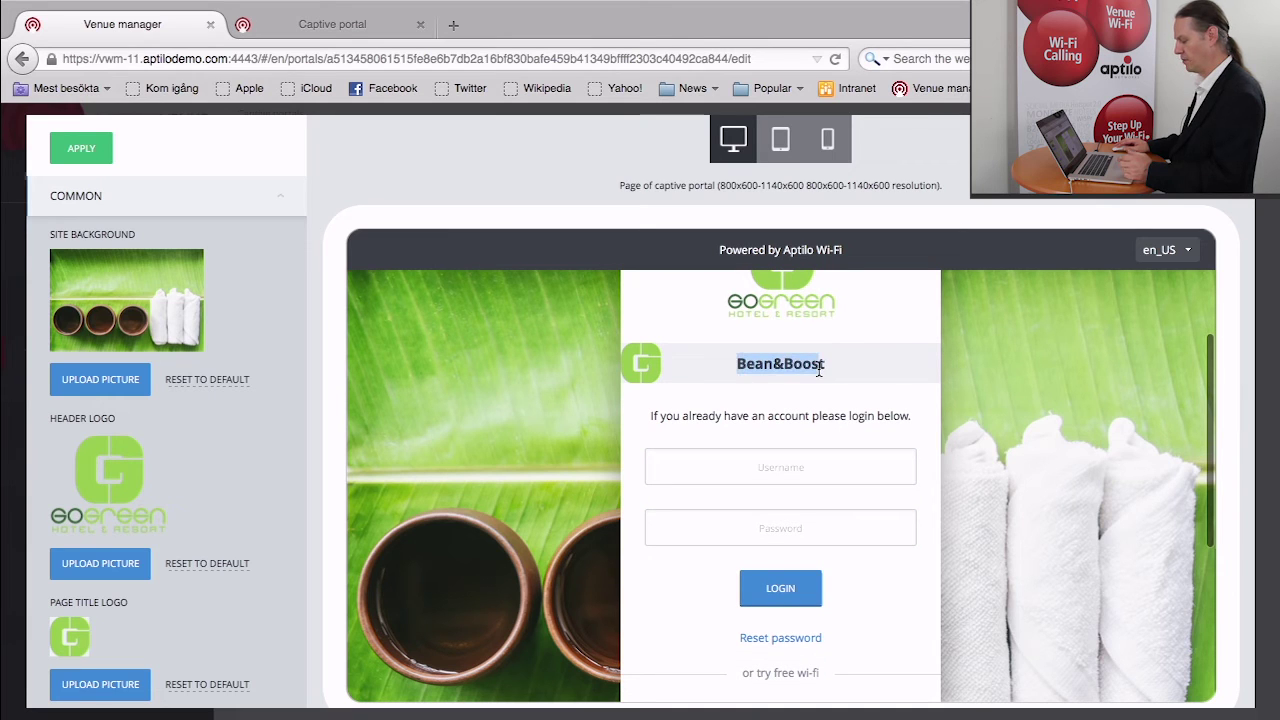
pyautogui.click(832, 375)
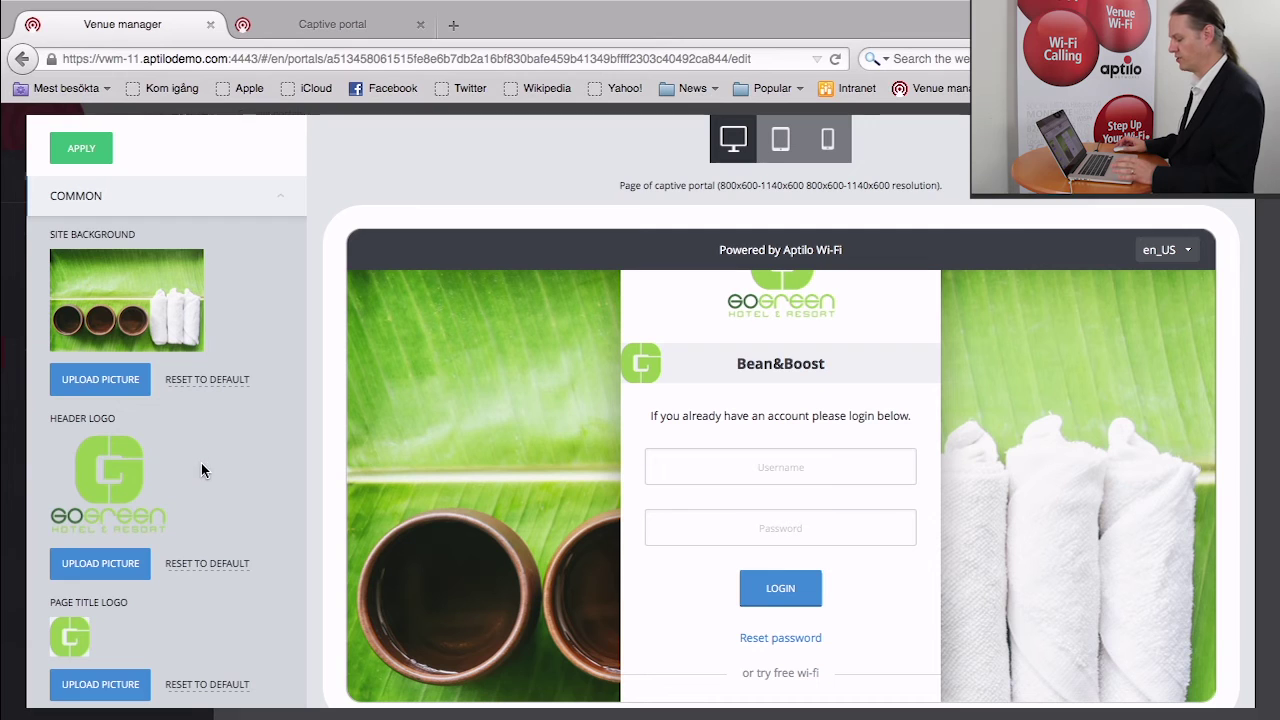
# Replace the login page header text with 'GOGREEN HOTEL'
pyautogui.scroll(-3, 215, 475)
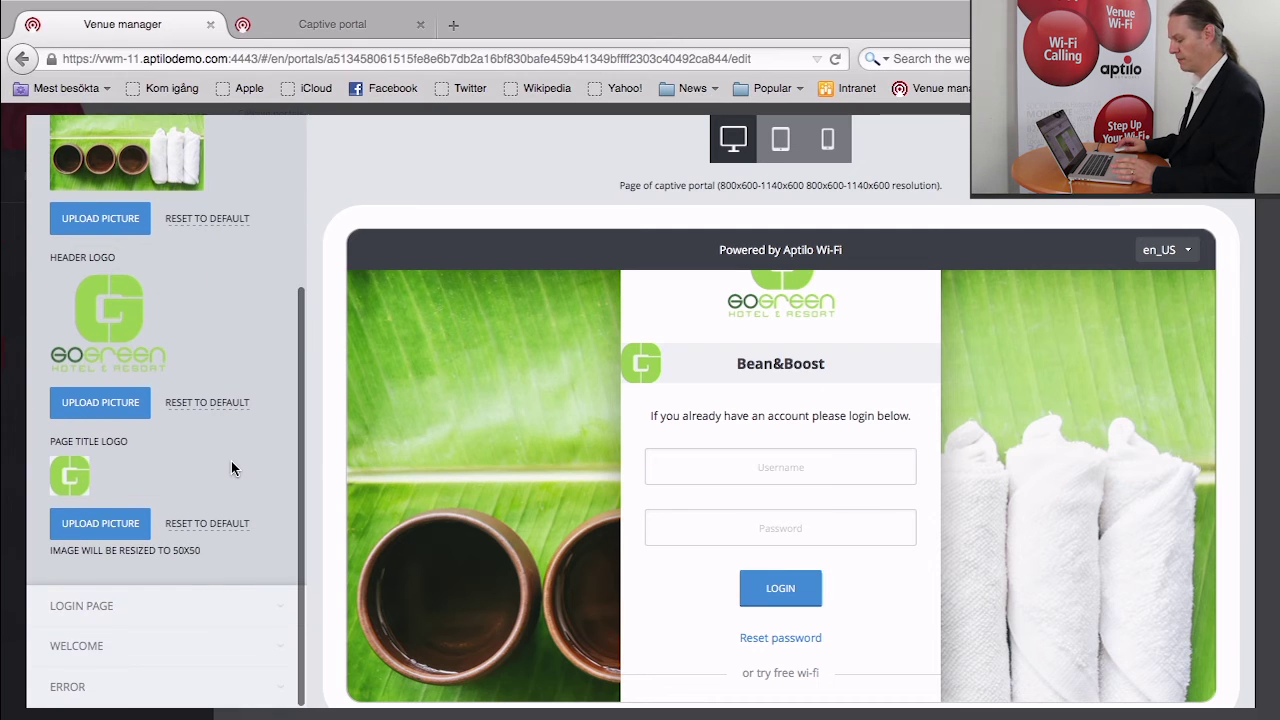
pyautogui.click(82, 607)
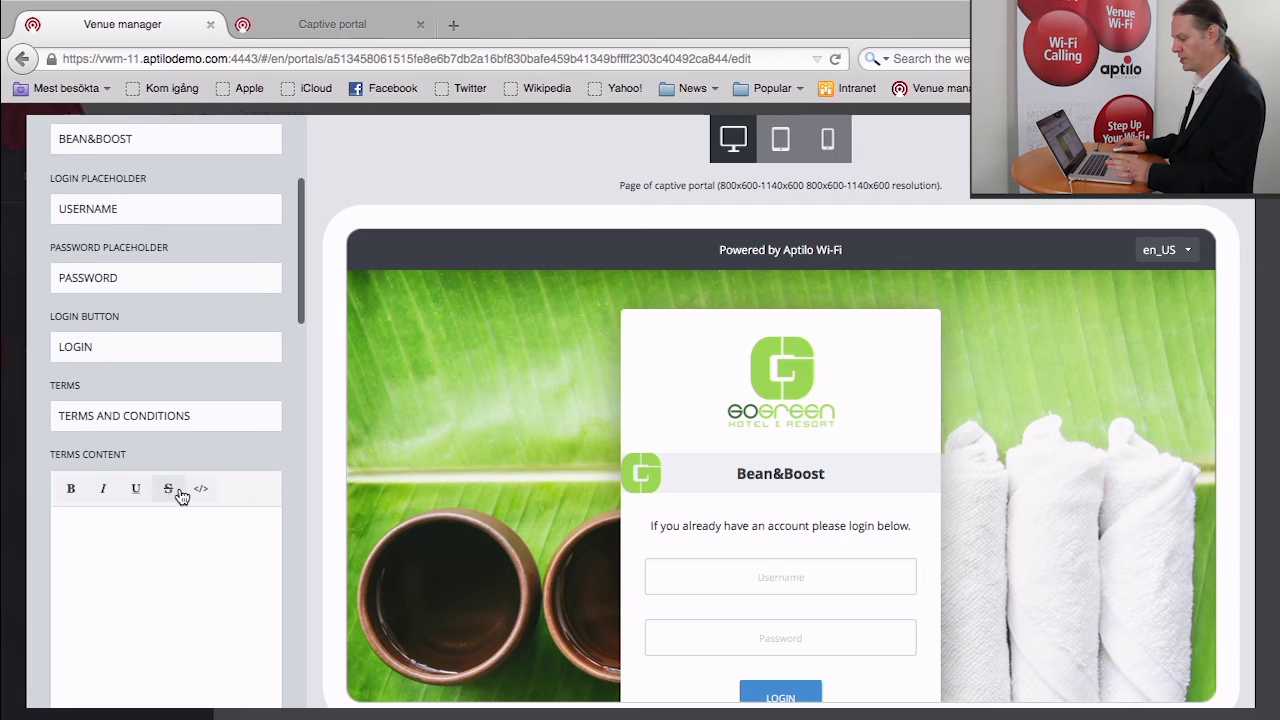
pyautogui.scroll(4, 182, 506)
pyautogui.click(153, 360)
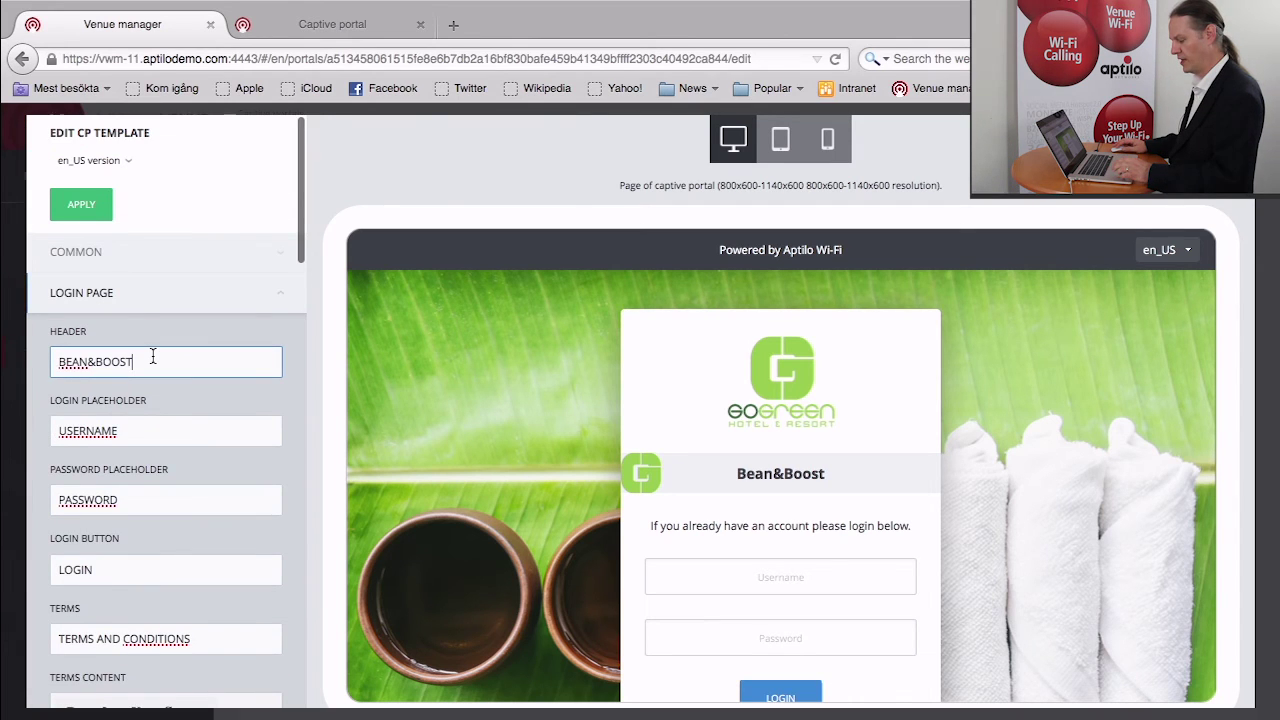
pyautogui.press('super+a')
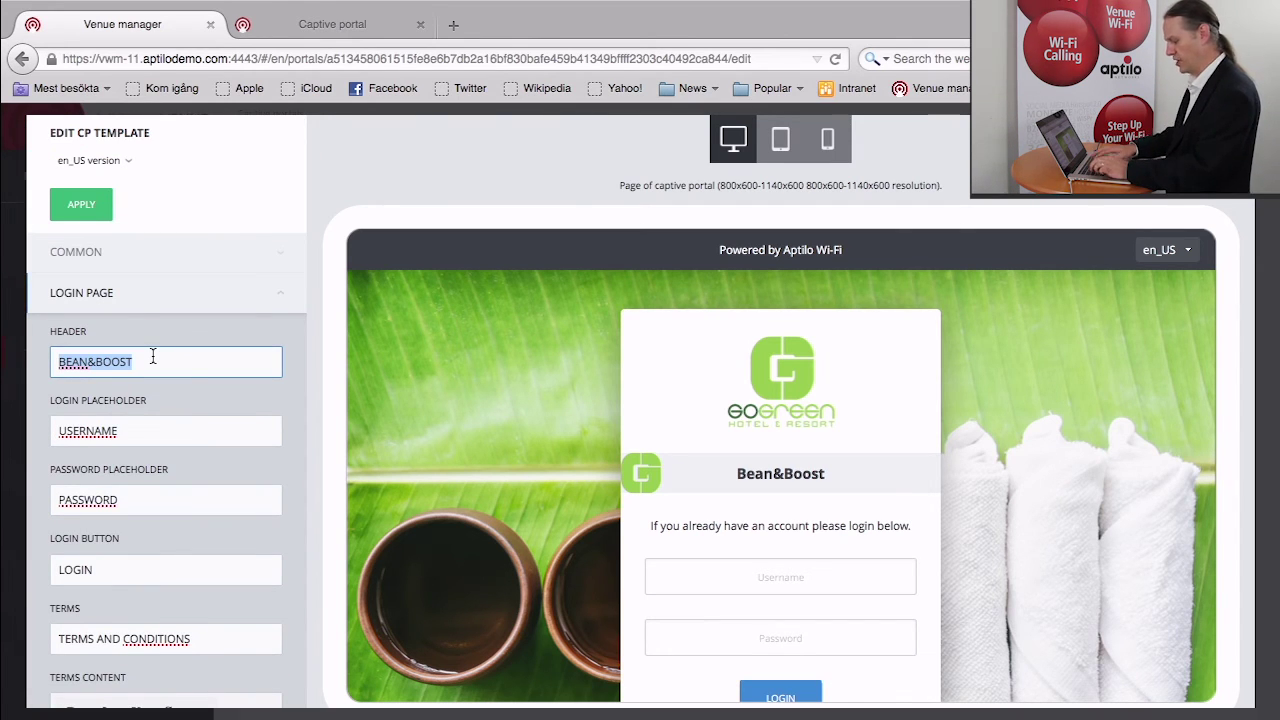
pyautogui.write('GOGR')
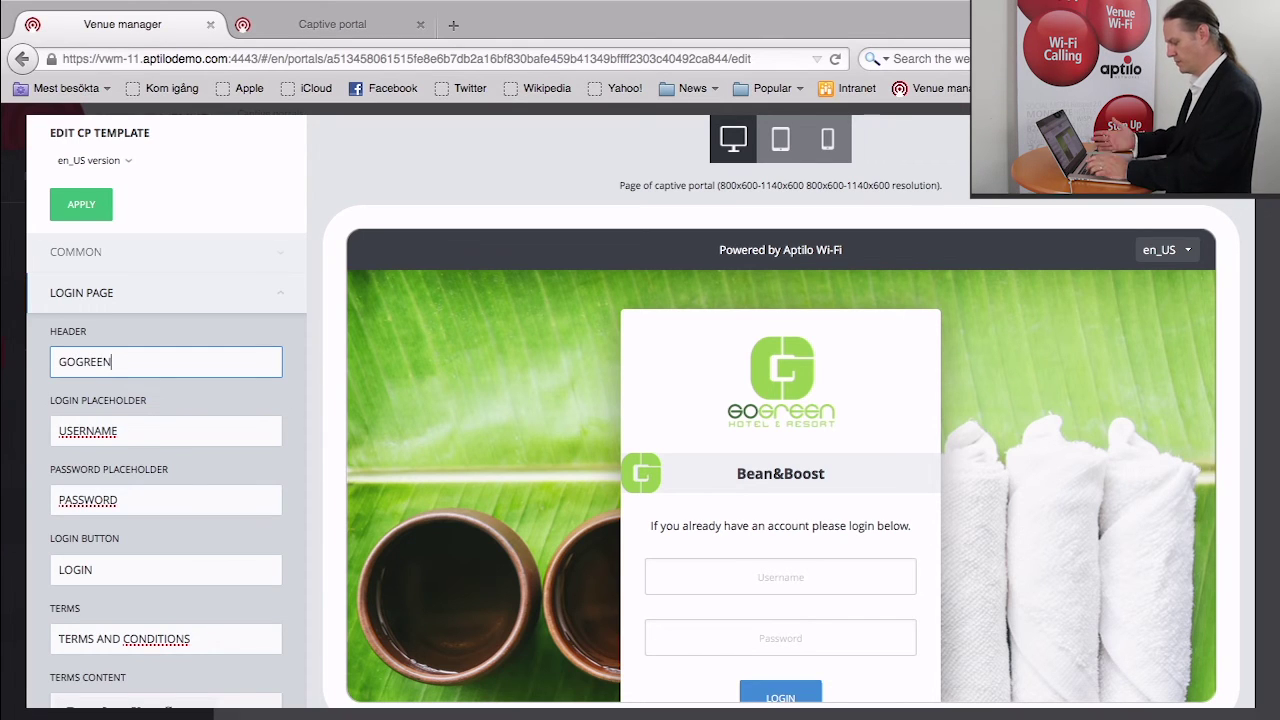
pyautogui.write('EEN HOTELS')
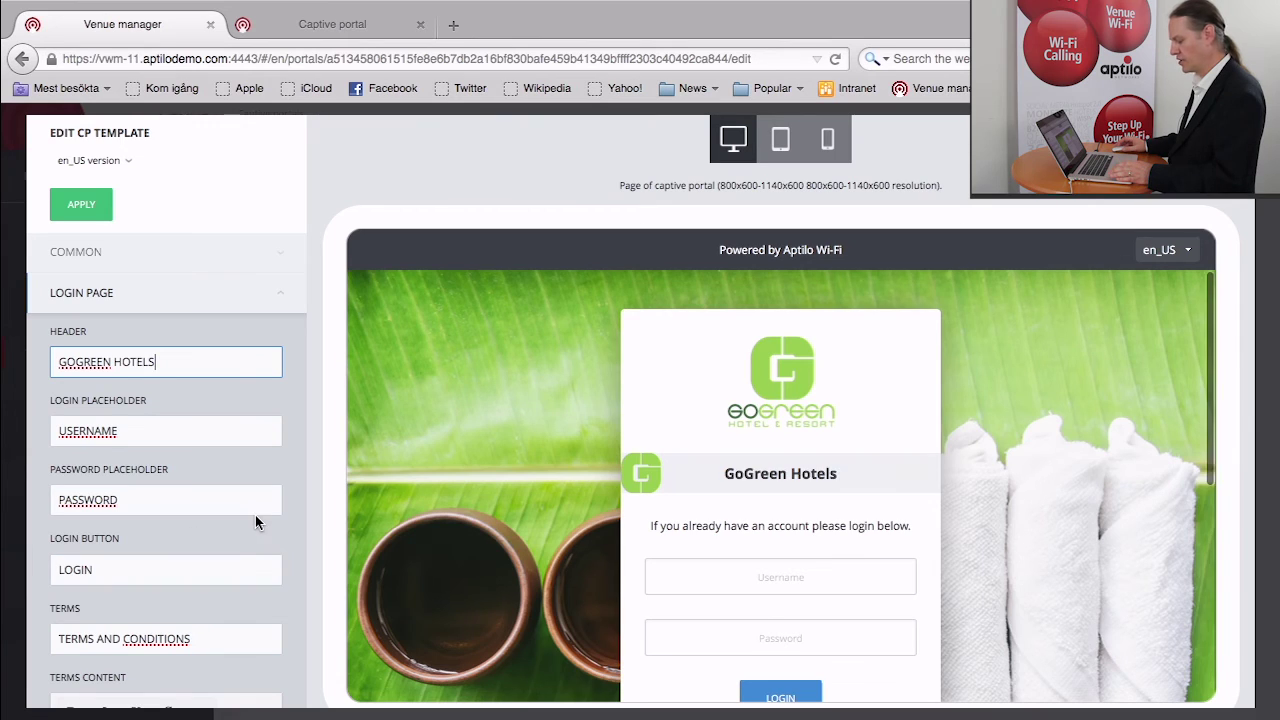
# Change the login button label from LOGIN to 'SLEEP WELL'
pyautogui.scroll(-1, 975, 603)
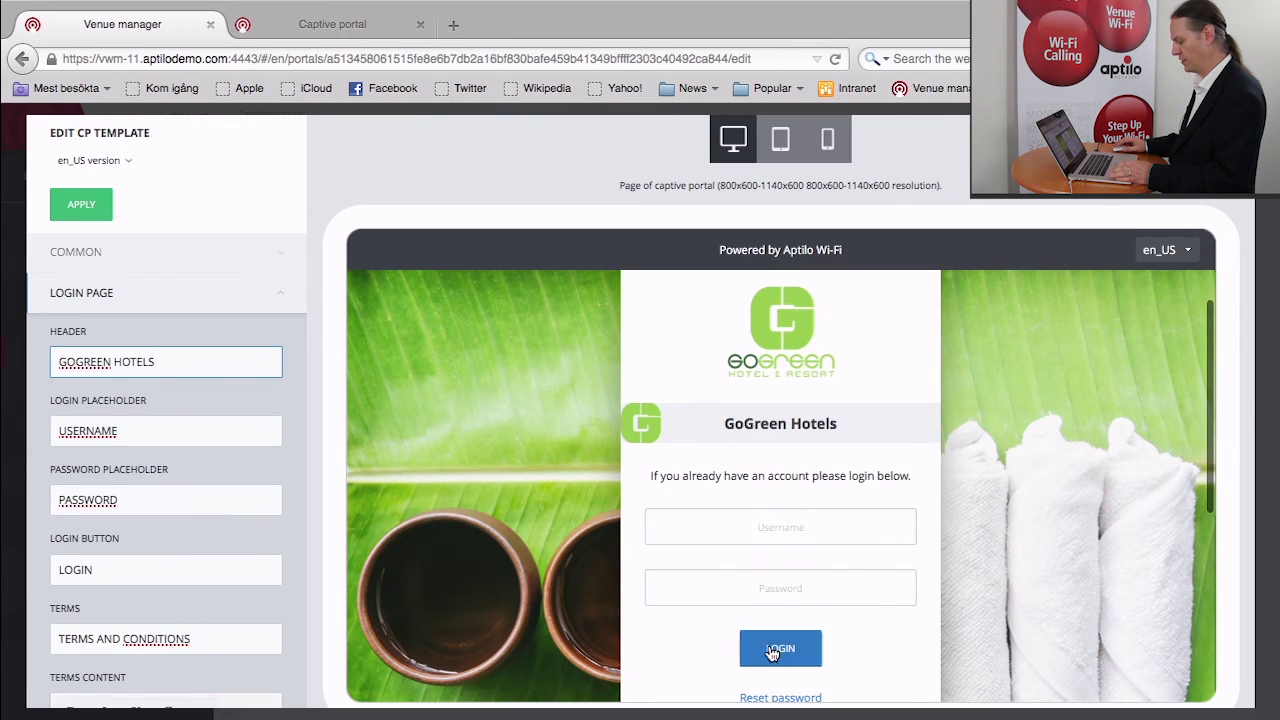
pyautogui.click(106, 578)
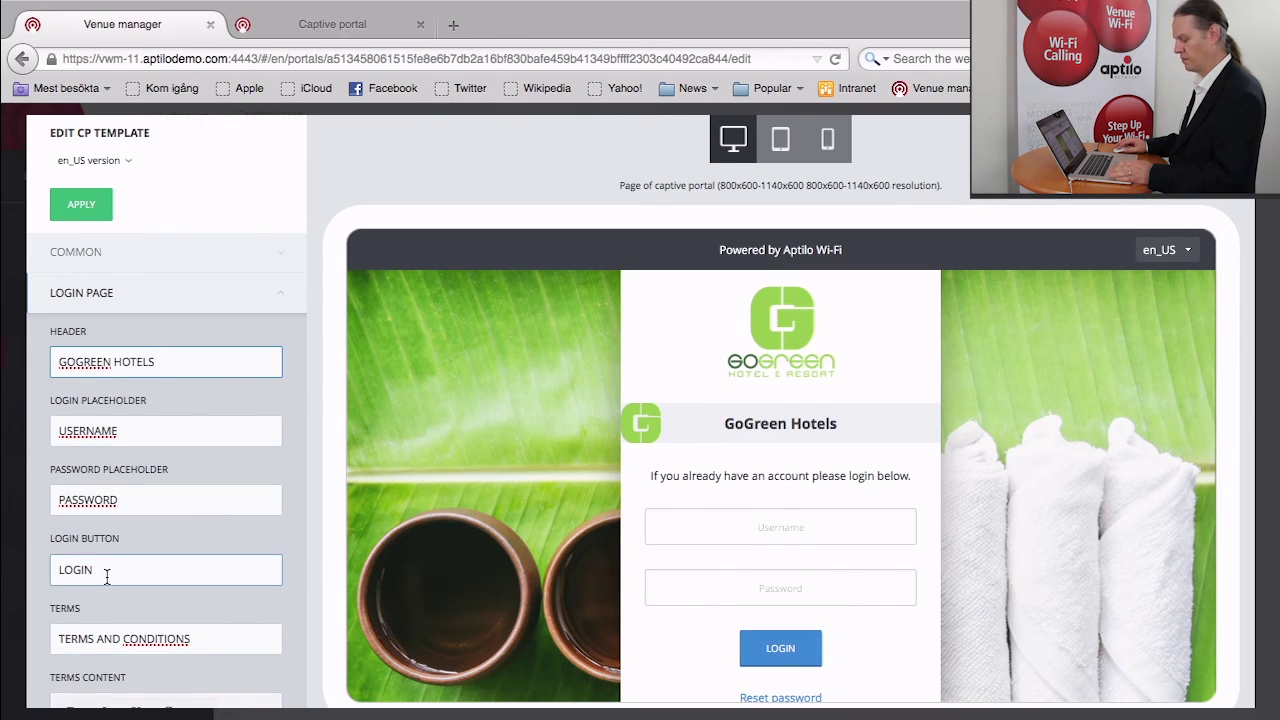
pyautogui.doubleClick(109, 576)
pyautogui.write('SLEE')
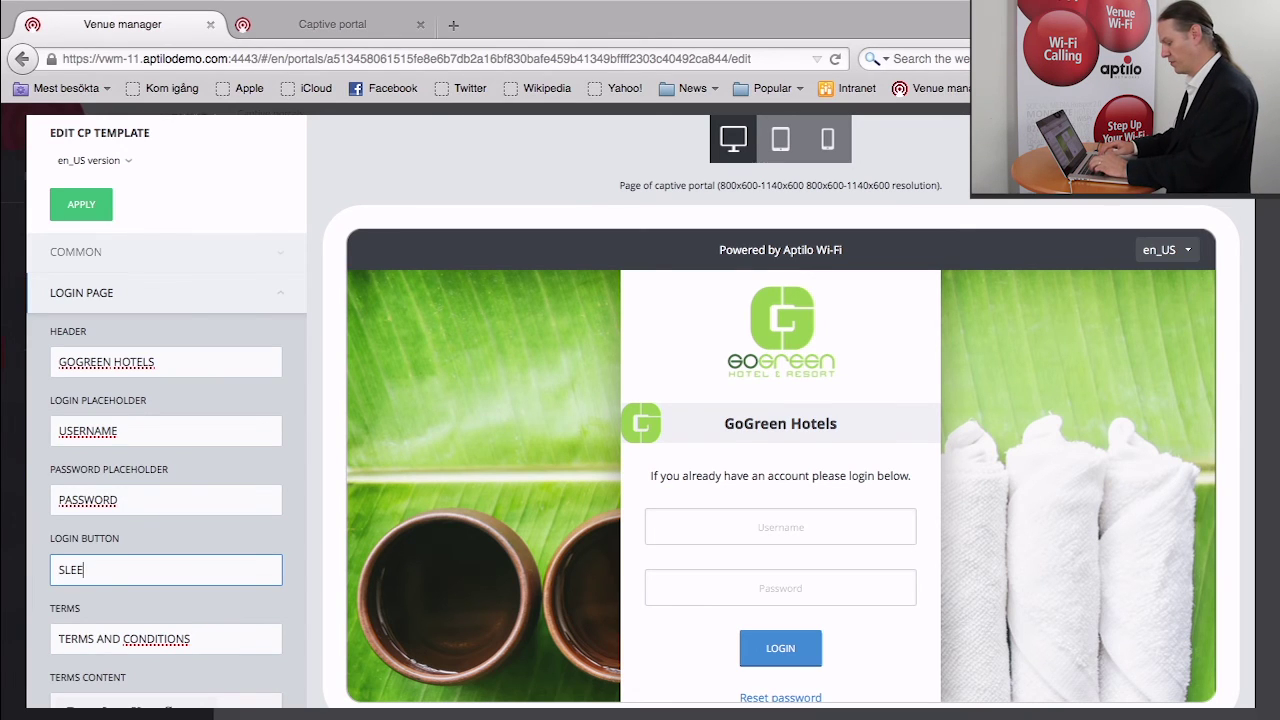
pyautogui.write('P WELL')
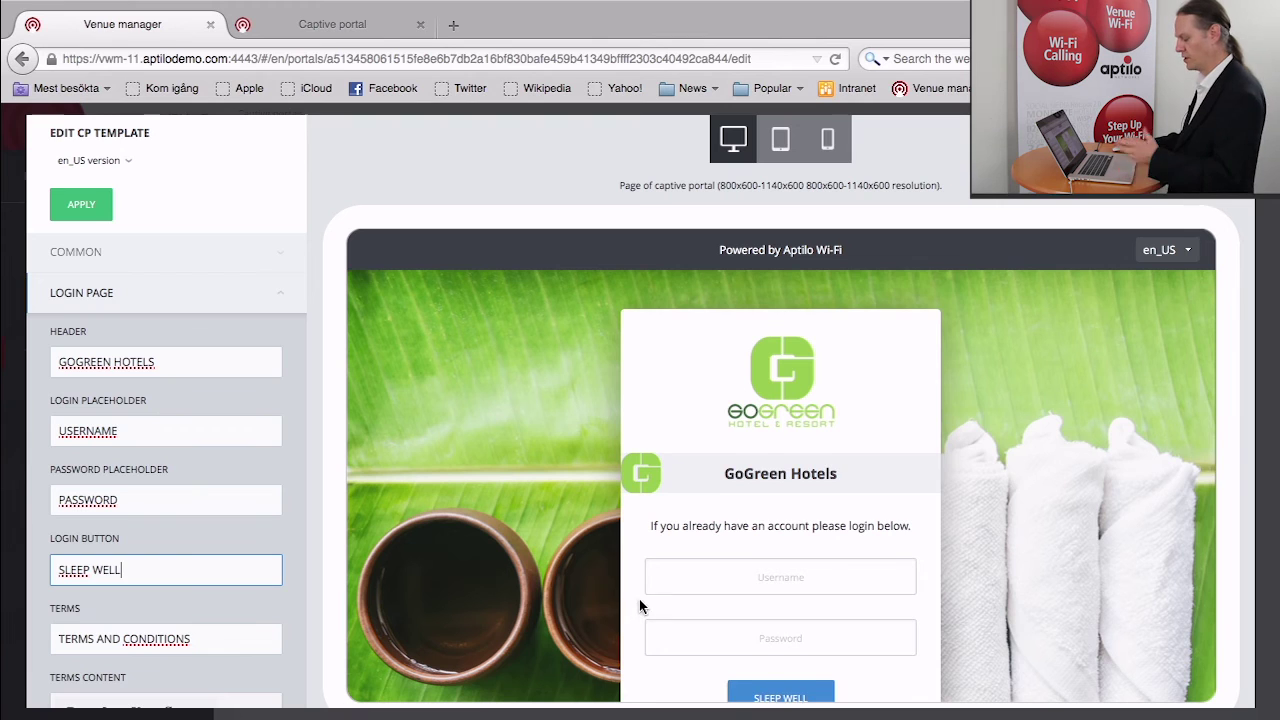
pyautogui.scroll(-2, 641, 584)
pyautogui.scroll(2, 643, 580)
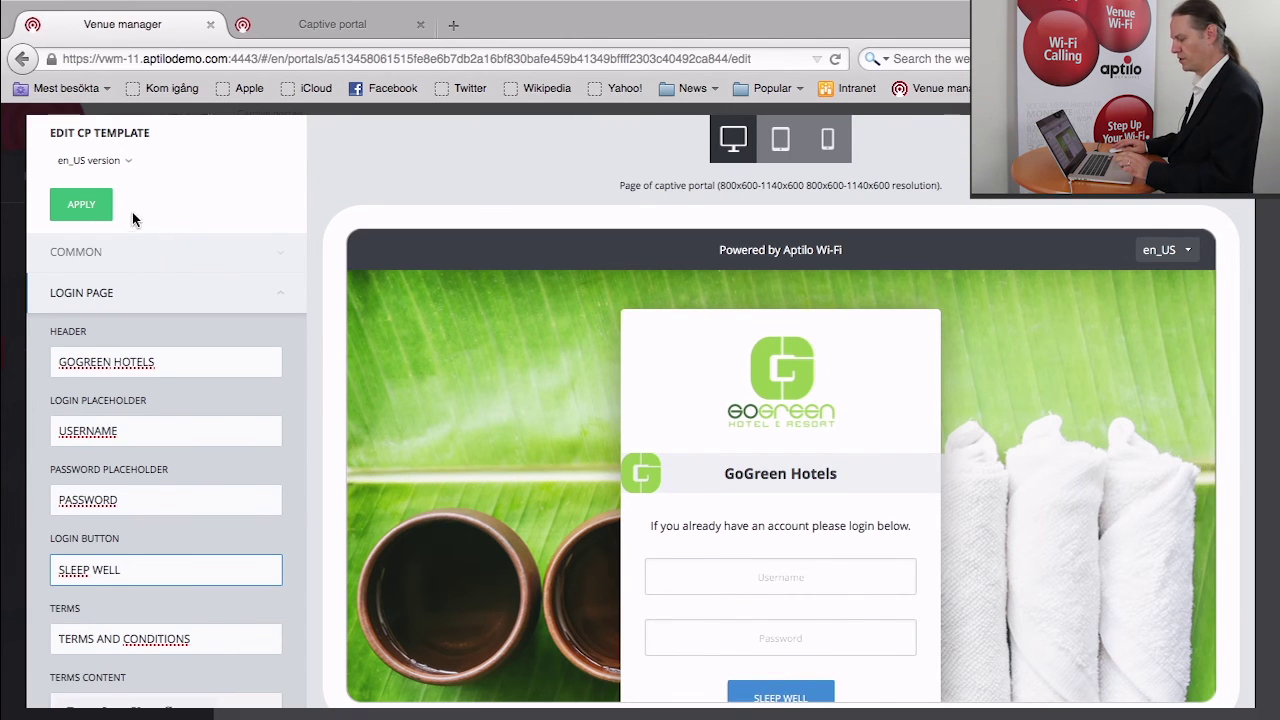
# Apply the template edits and update the portal to publish them
pyautogui.click(81, 204)
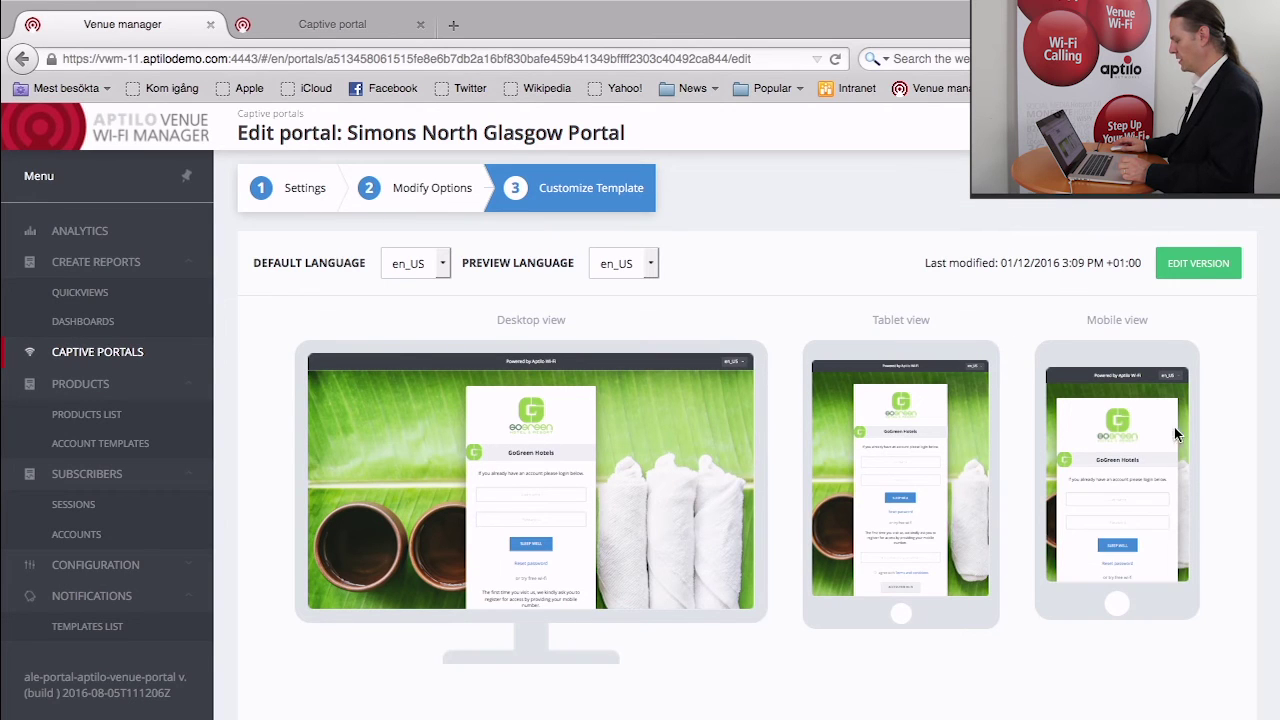
pyautogui.scroll(-2, 1178, 445)
pyautogui.scroll(-2, 1229, 458)
pyautogui.click(1221, 692)
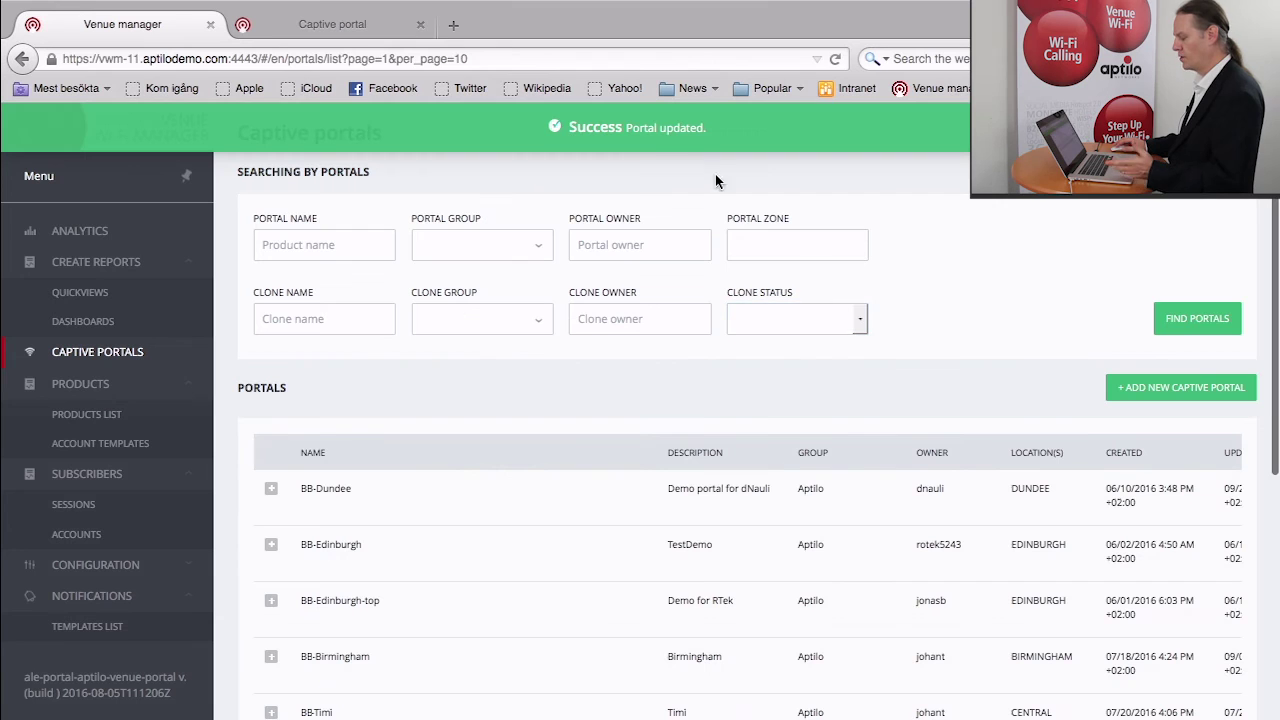
# Reload the live captive portal to check the new branding, then return to the portals list
pyautogui.click(298, 30)
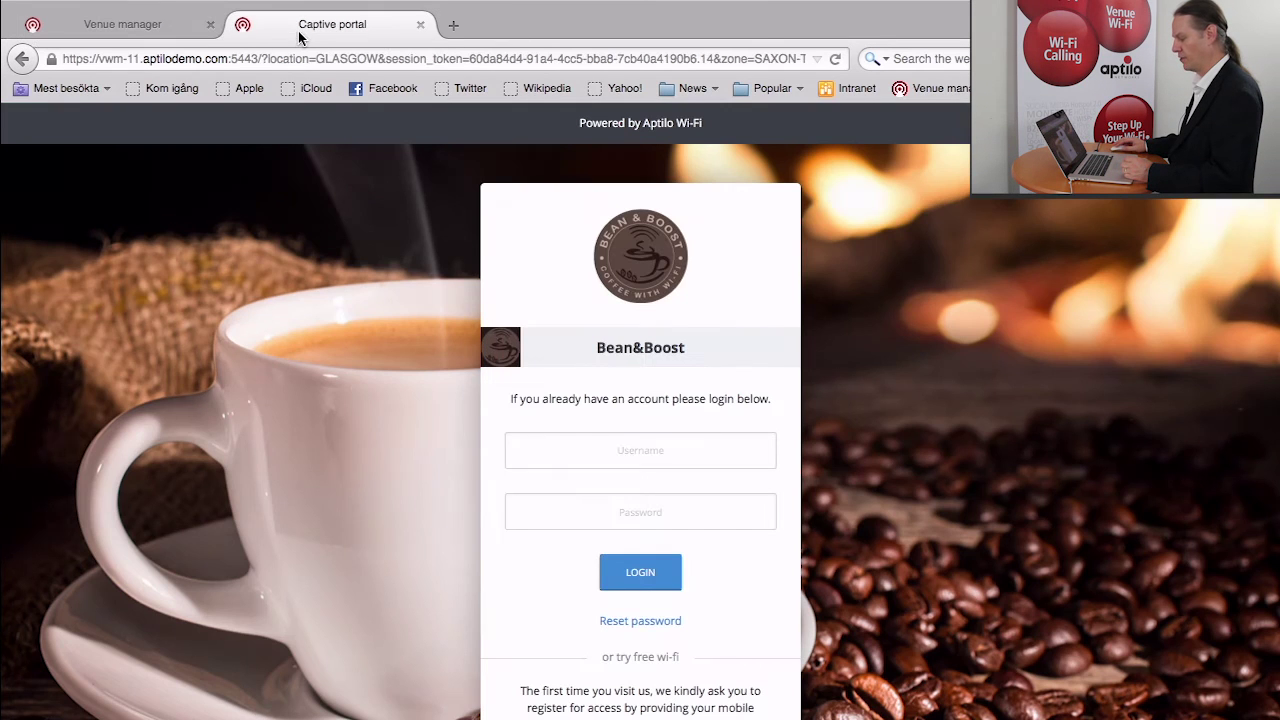
pyautogui.press('super+r')
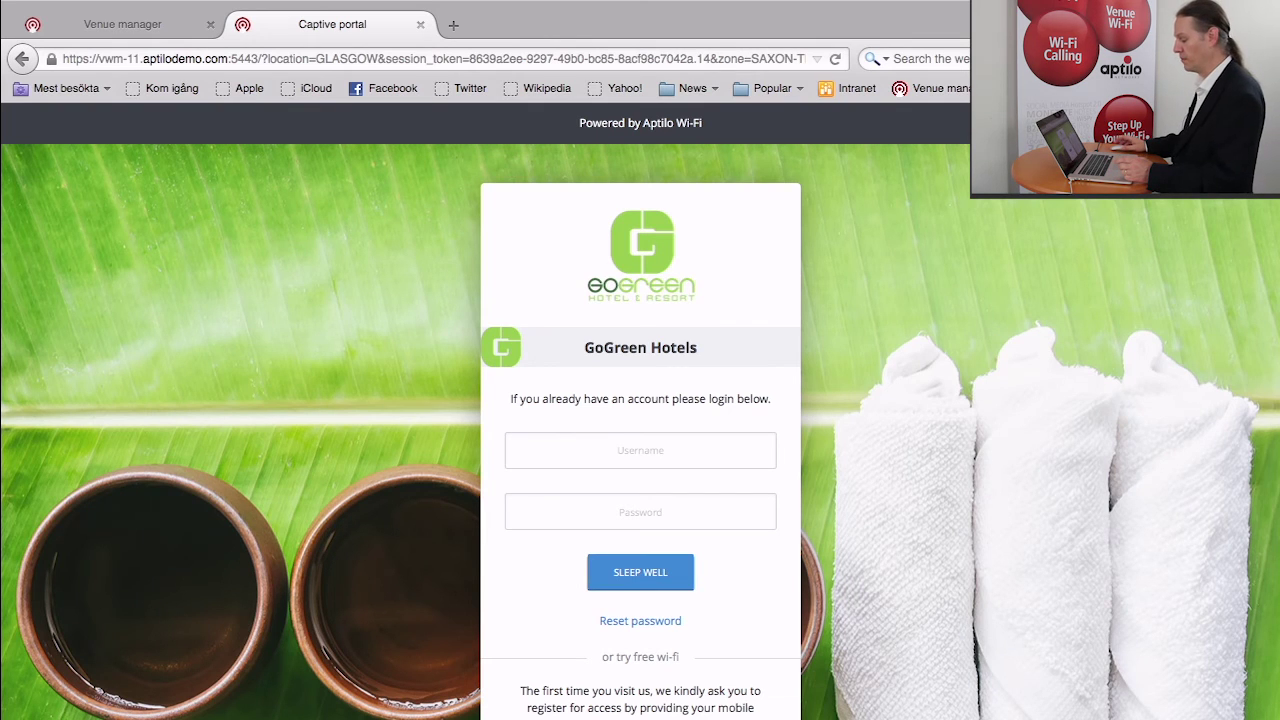
pyautogui.scroll(-5, 912, 445)
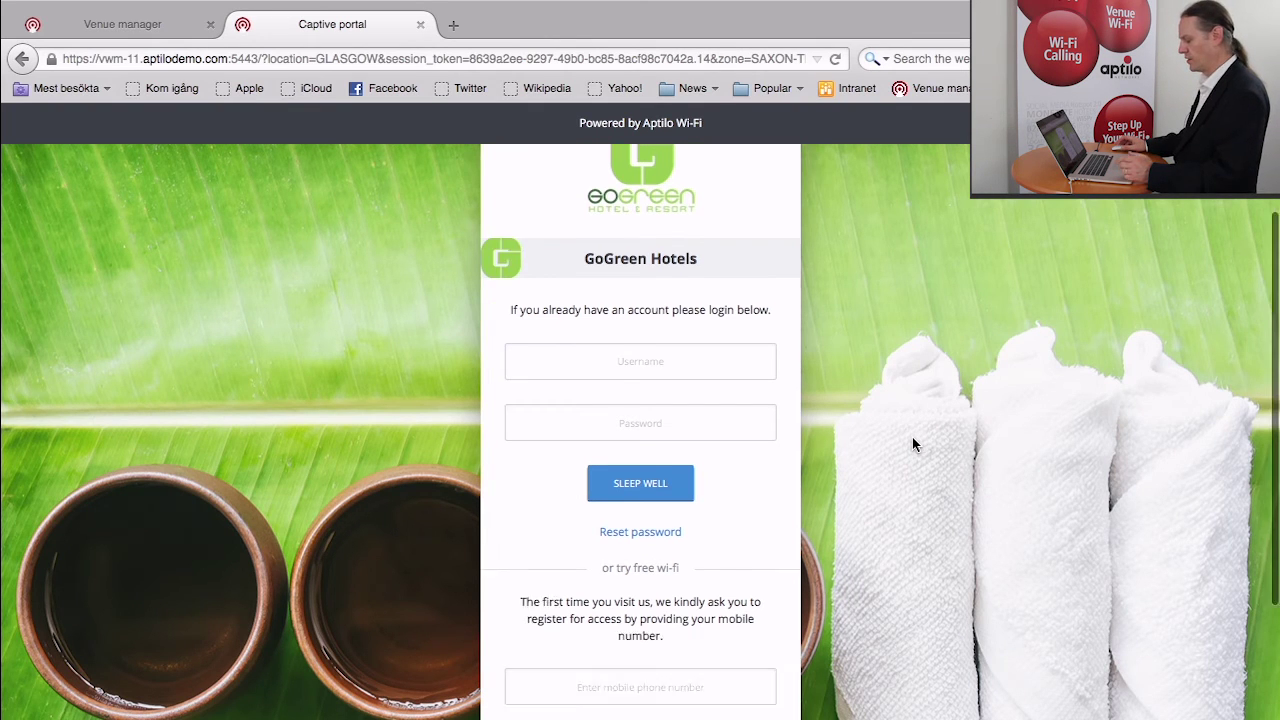
pyautogui.scroll(3, 901, 441)
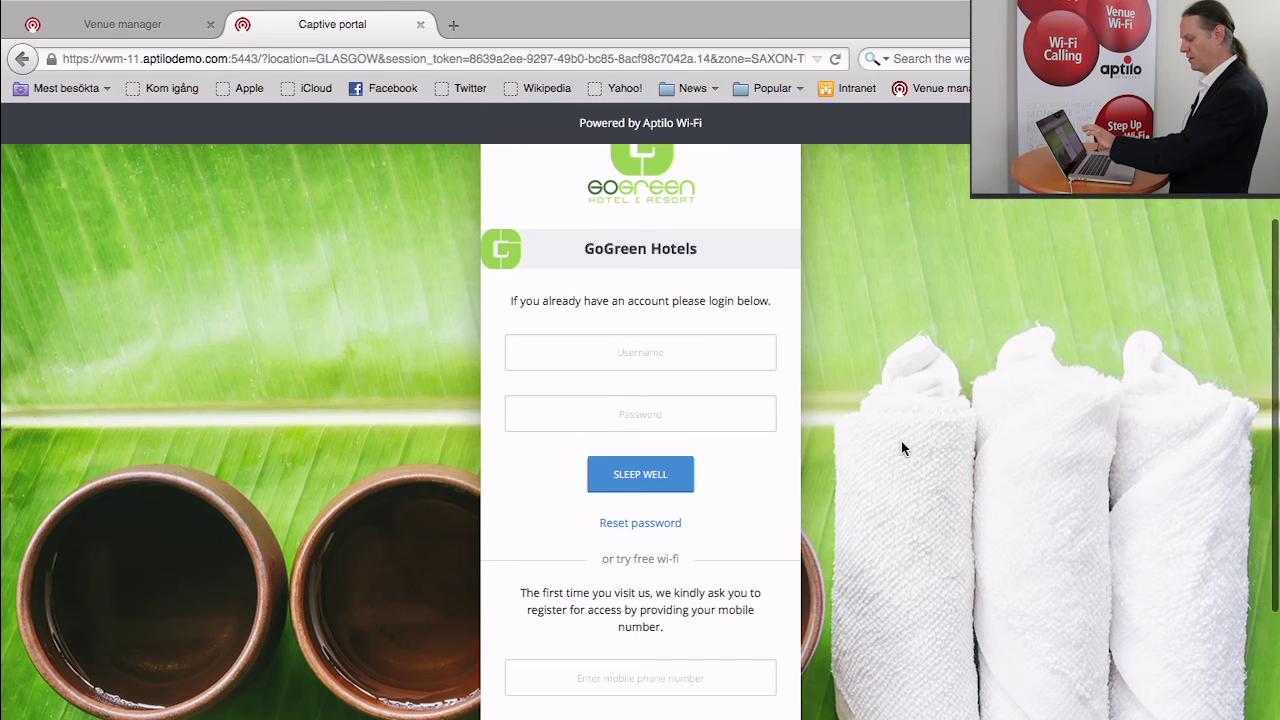
pyautogui.scroll(-3, 910, 447)
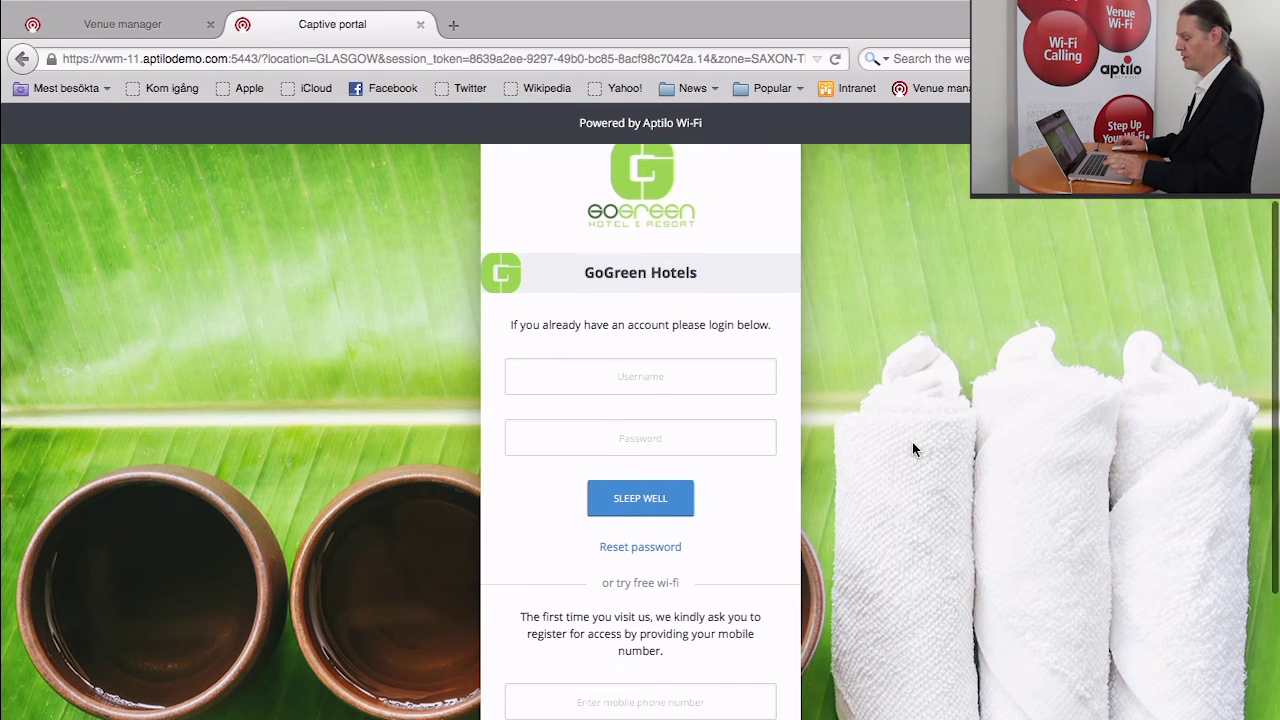
pyautogui.click(95, 26)
# Open the Simons North Glasgow Portal from page 2 of the portals list
pyautogui.scroll(-5, 585, 470)
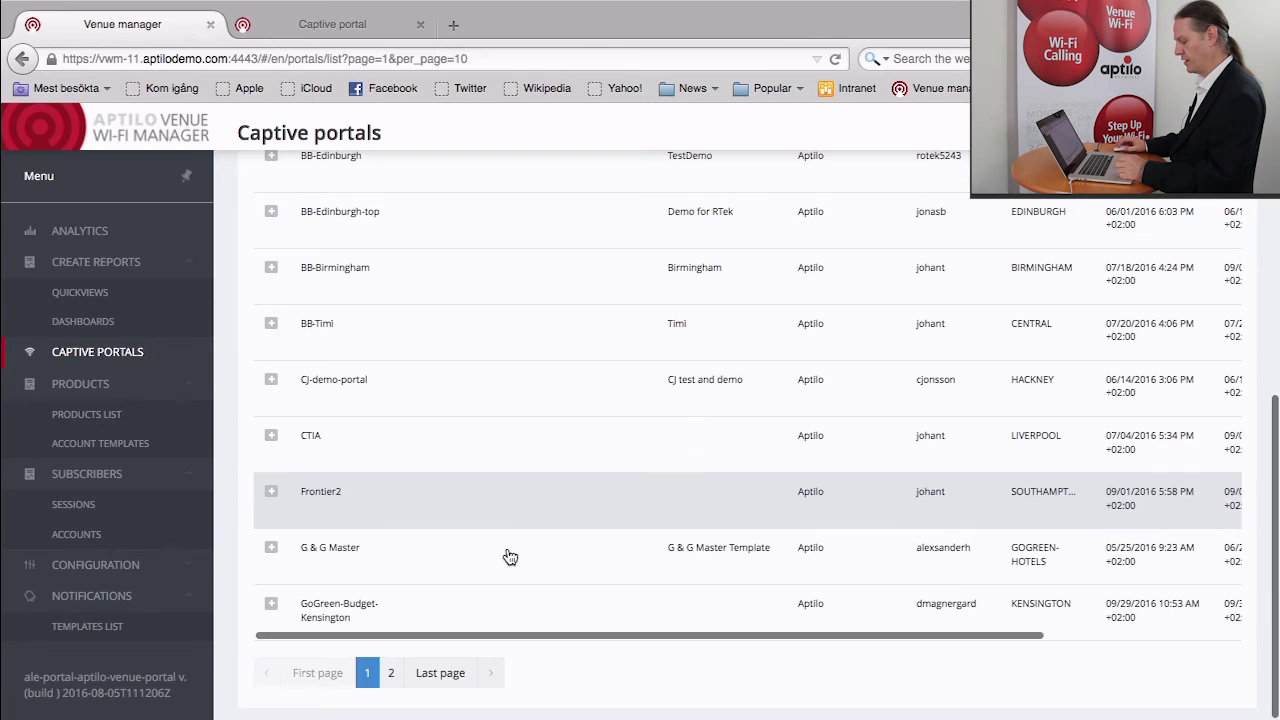
pyautogui.click(396, 671)
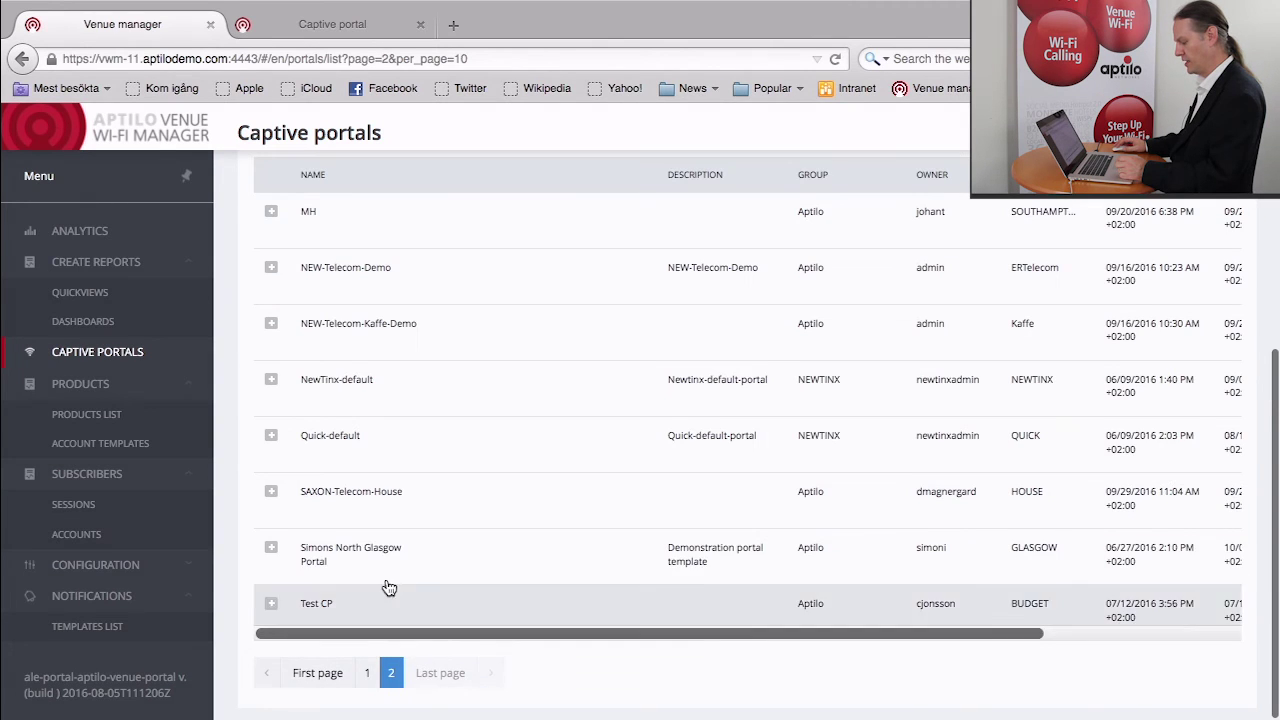
pyautogui.click(382, 557)
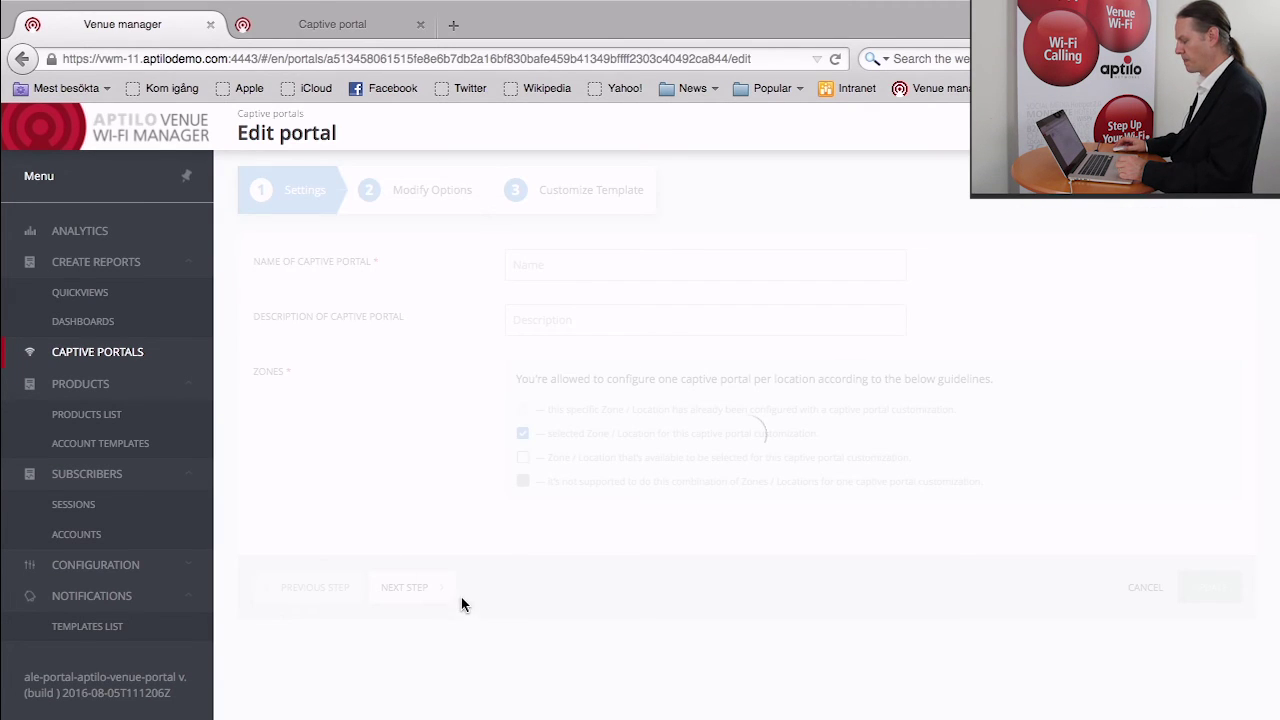
# Disable Manual login so only free internet access remains, and update the portal
pyautogui.click(428, 191)
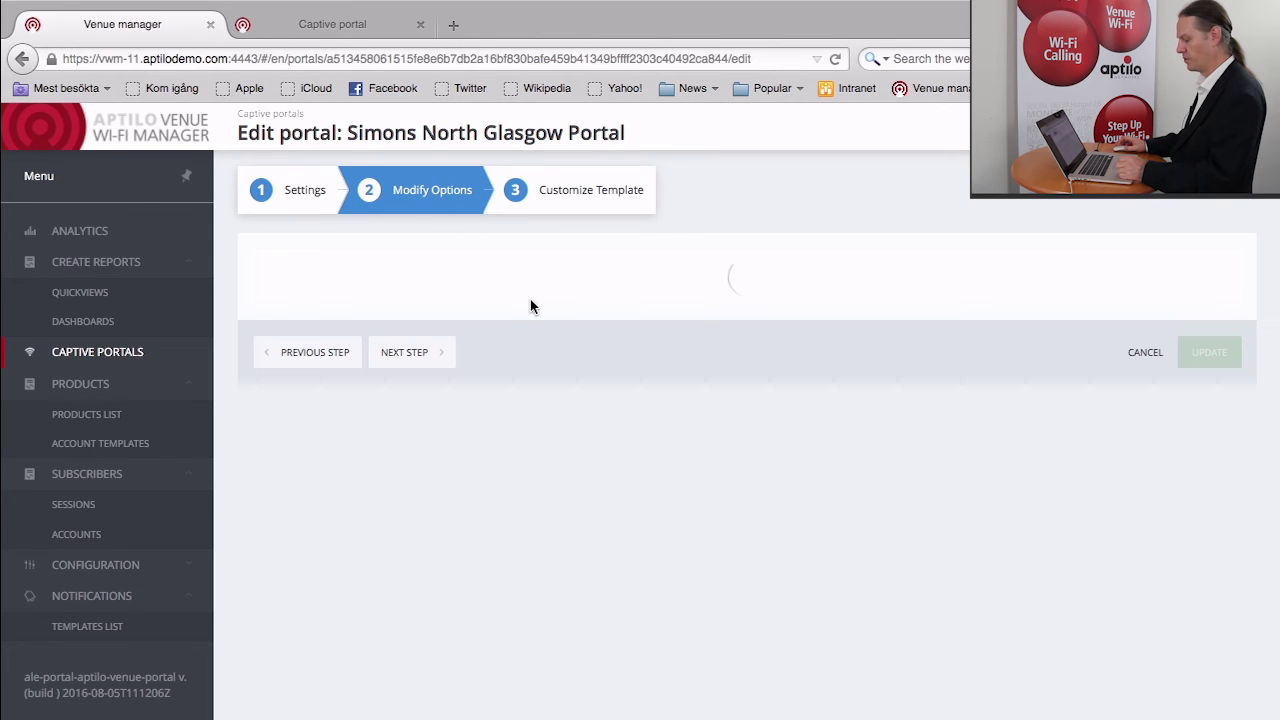
pyautogui.scroll(-2, 805, 561)
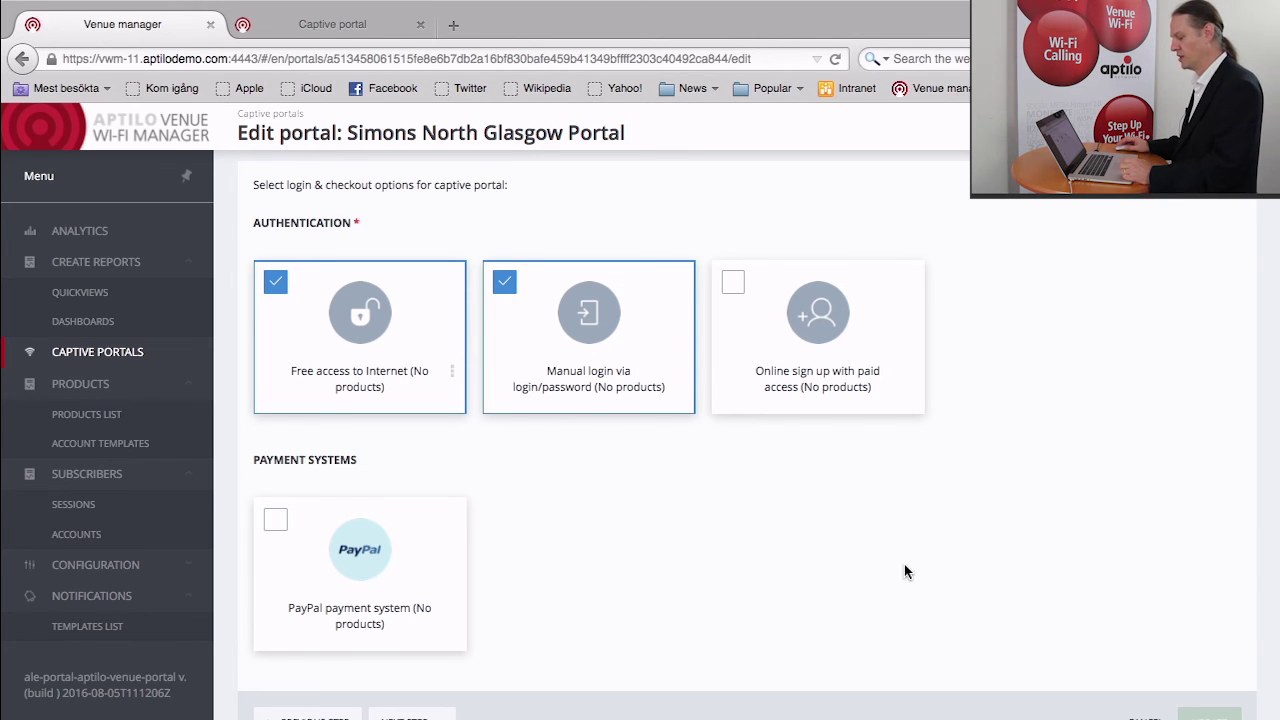
pyautogui.click(520, 287)
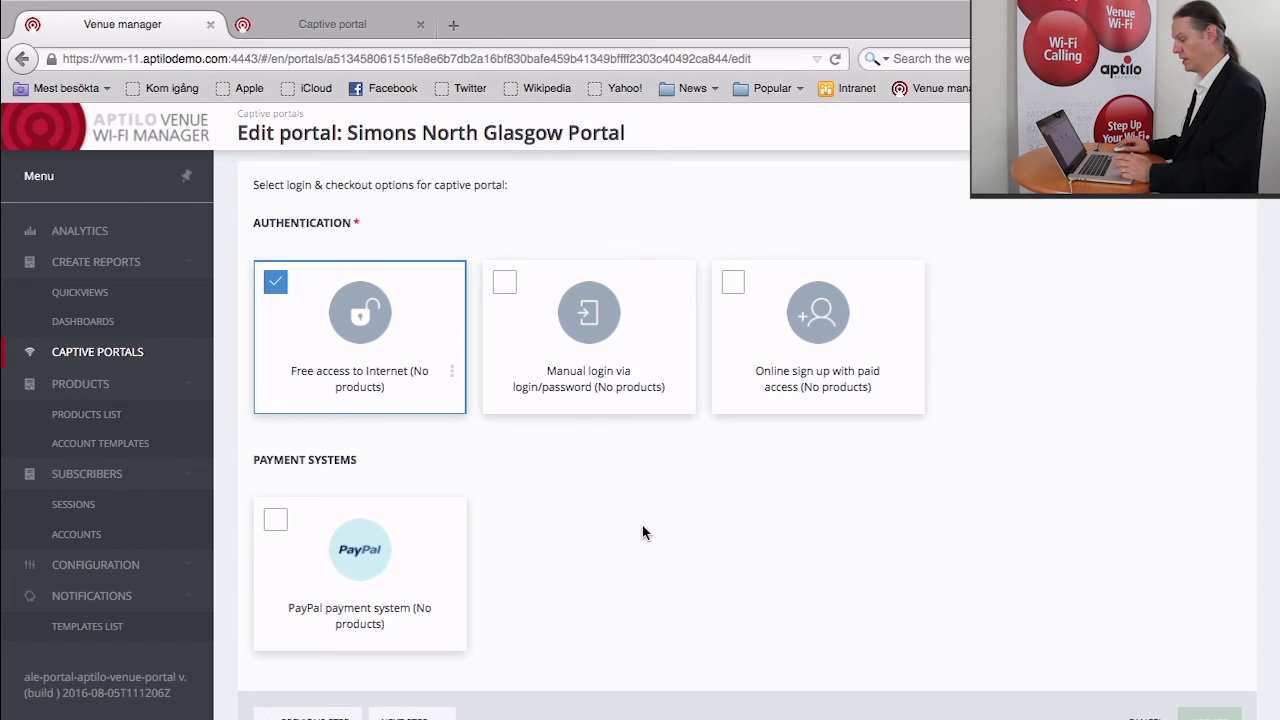
pyautogui.scroll(-2, 1003, 603)
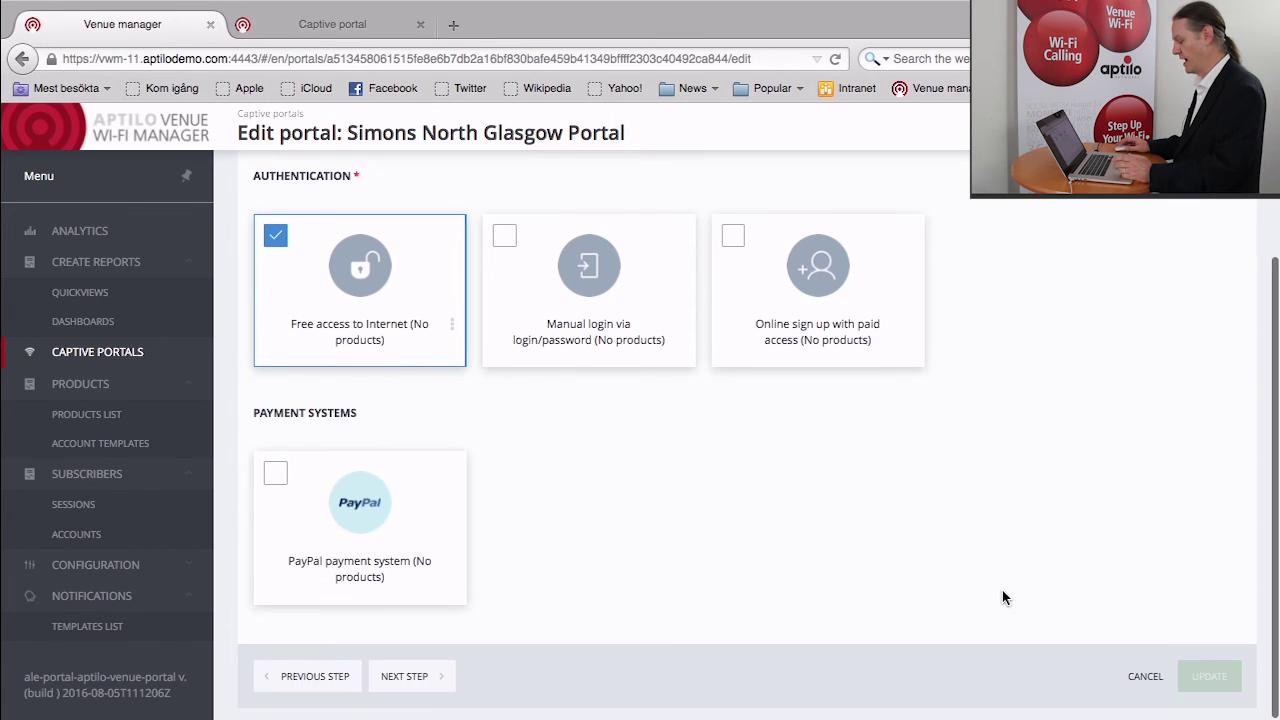
pyautogui.click(432, 684)
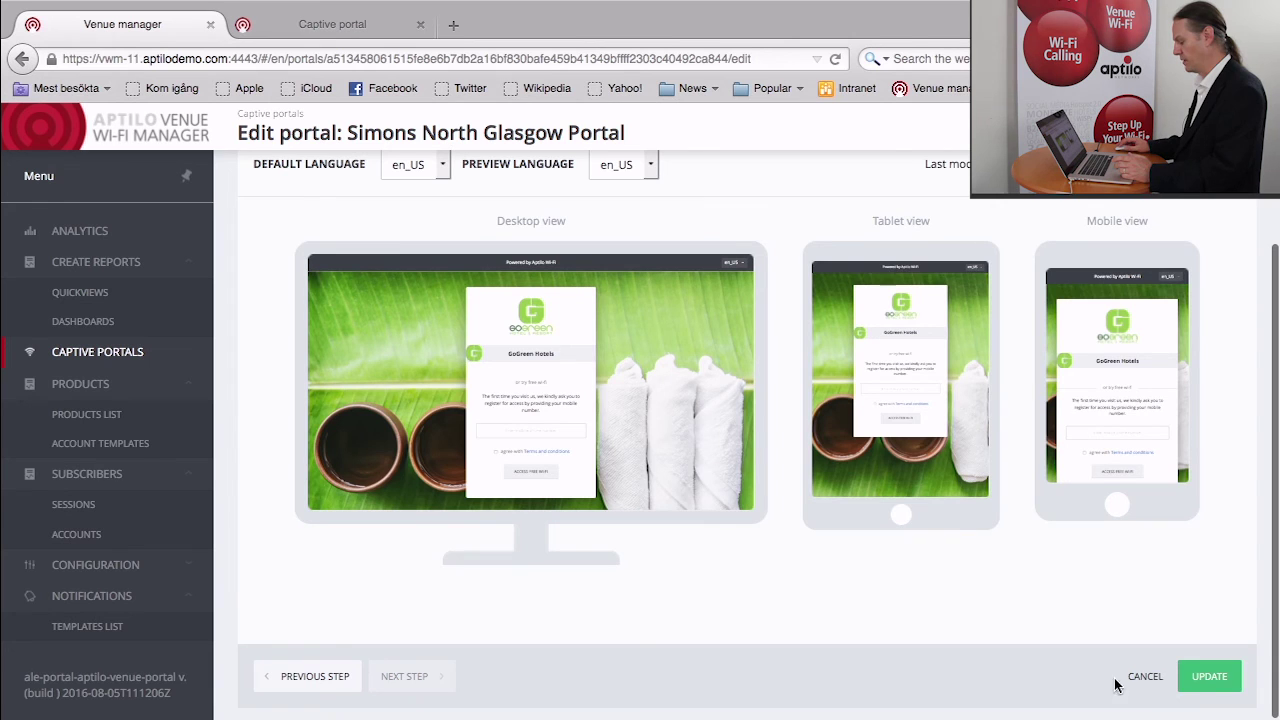
pyautogui.click(1208, 682)
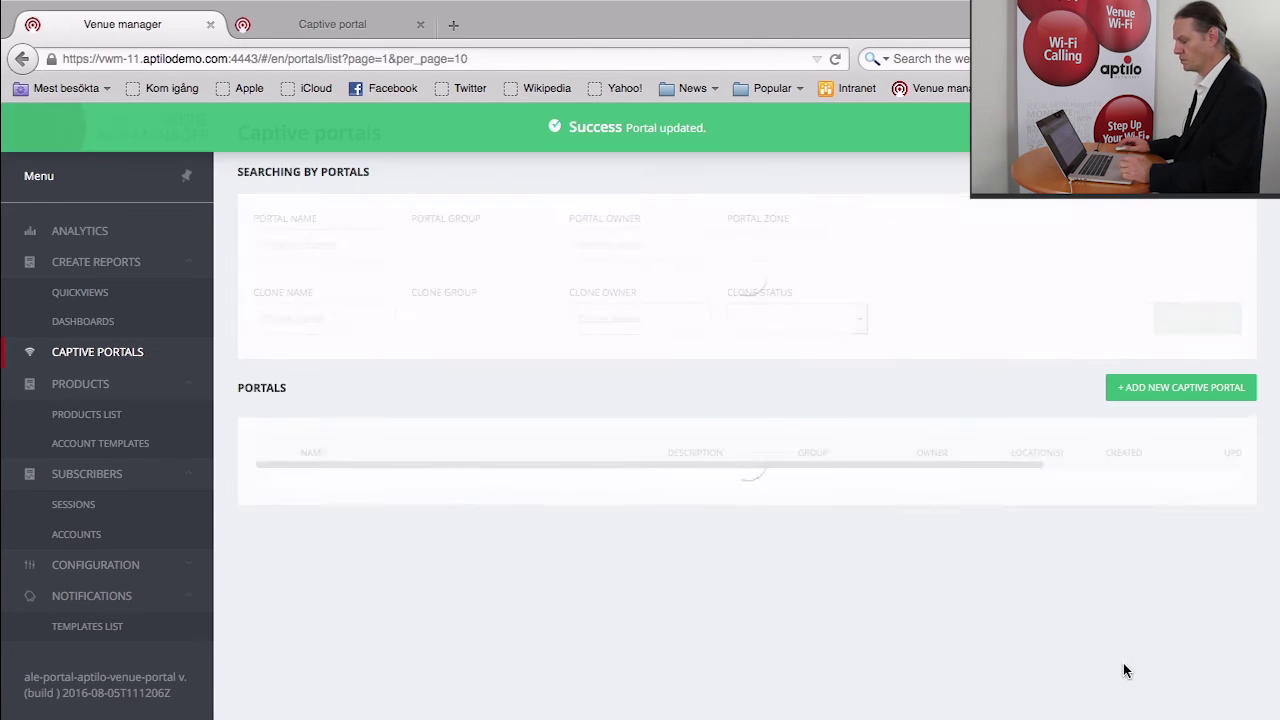
# Reload the live GoGreen portal to verify only free Wi-Fi sign-up remains, then return to the portals list
pyautogui.click(335, 24)
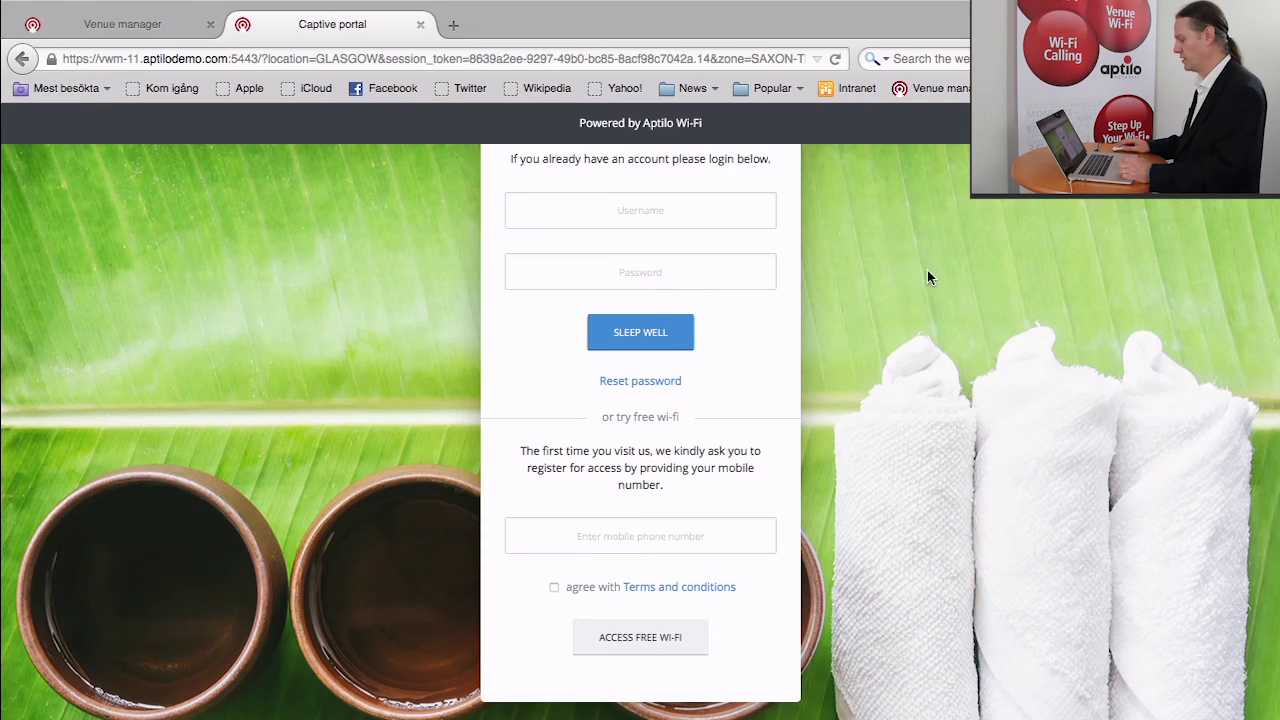
pyautogui.press('super+r')
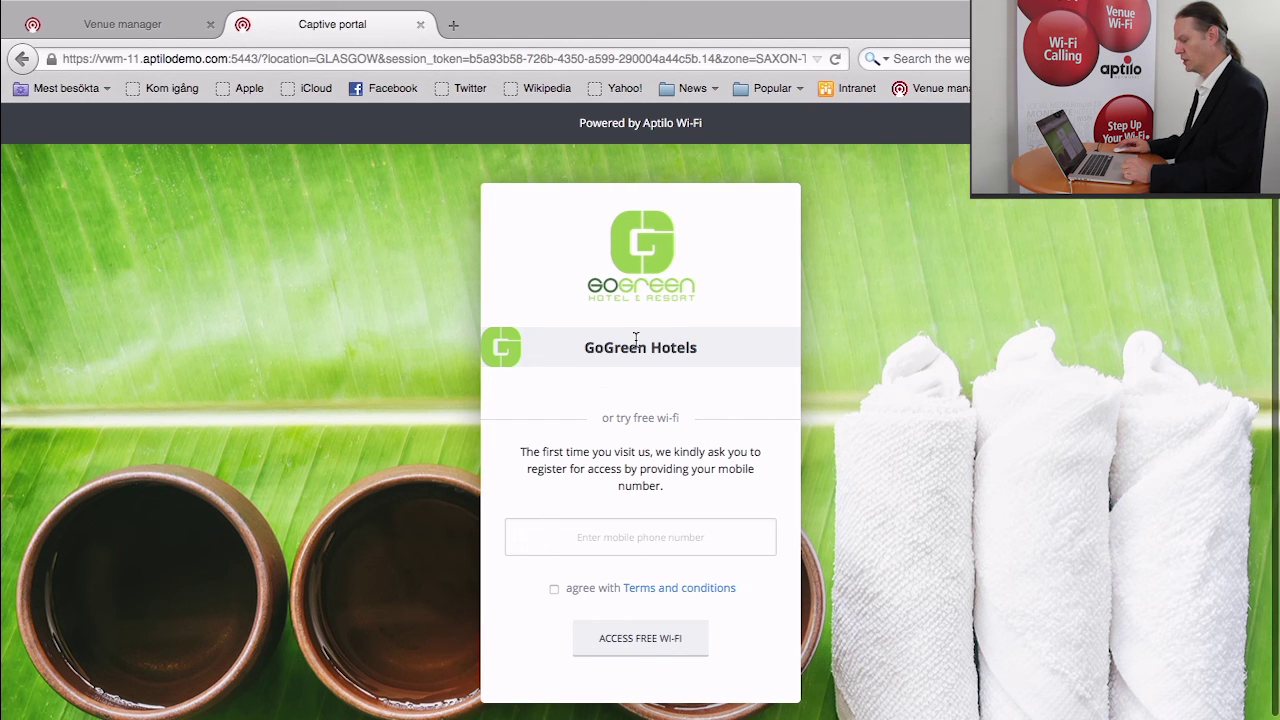
pyautogui.click(143, 26)
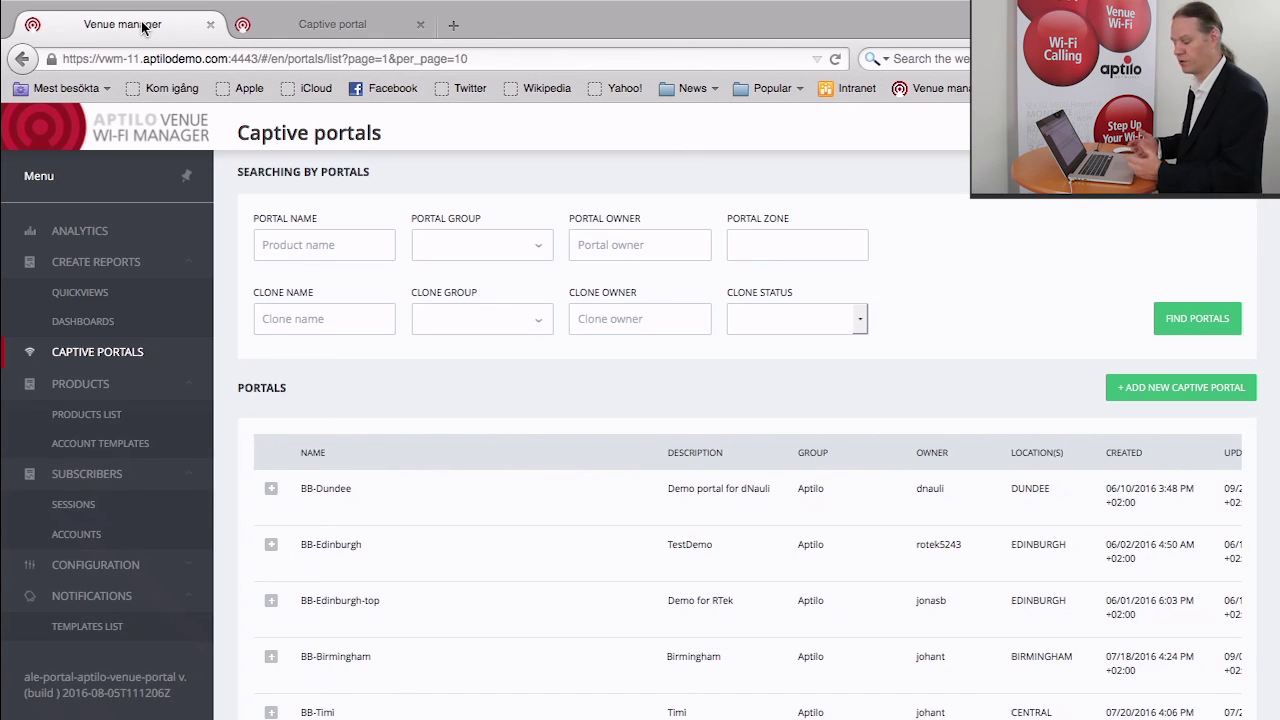
# Open the Analytics dashboard from the left menu
pyautogui.click(100, 236)
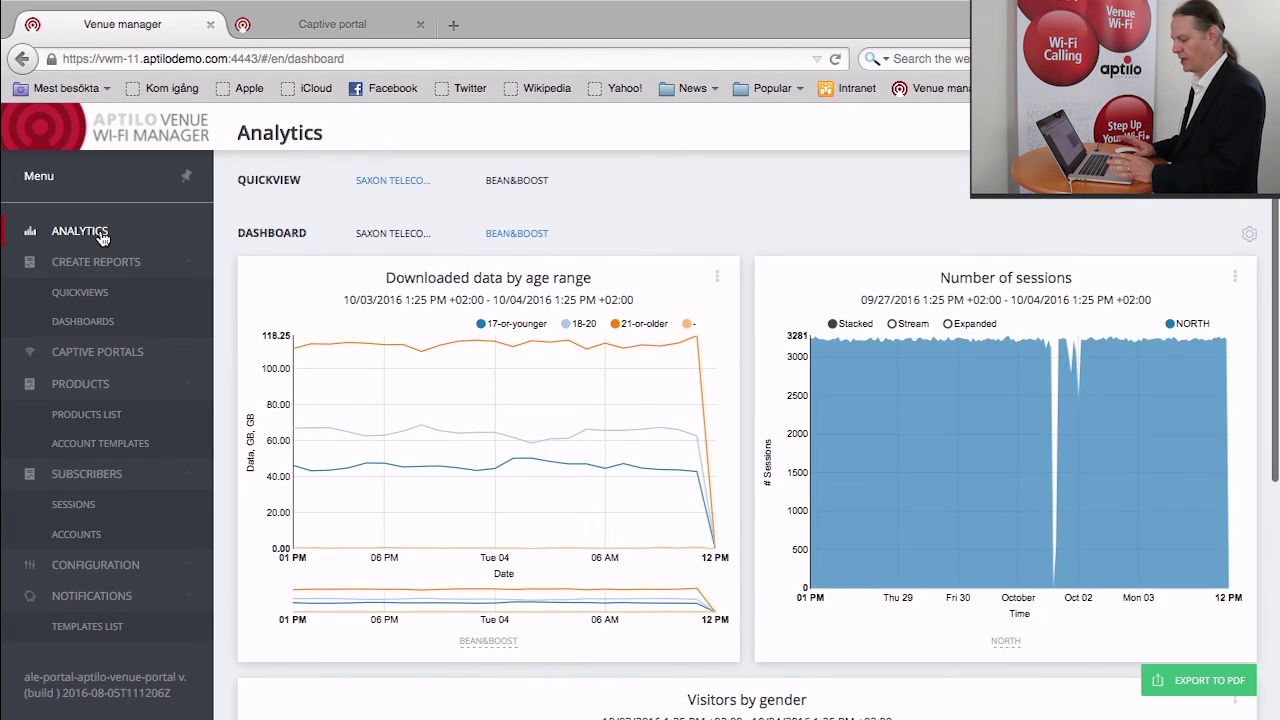